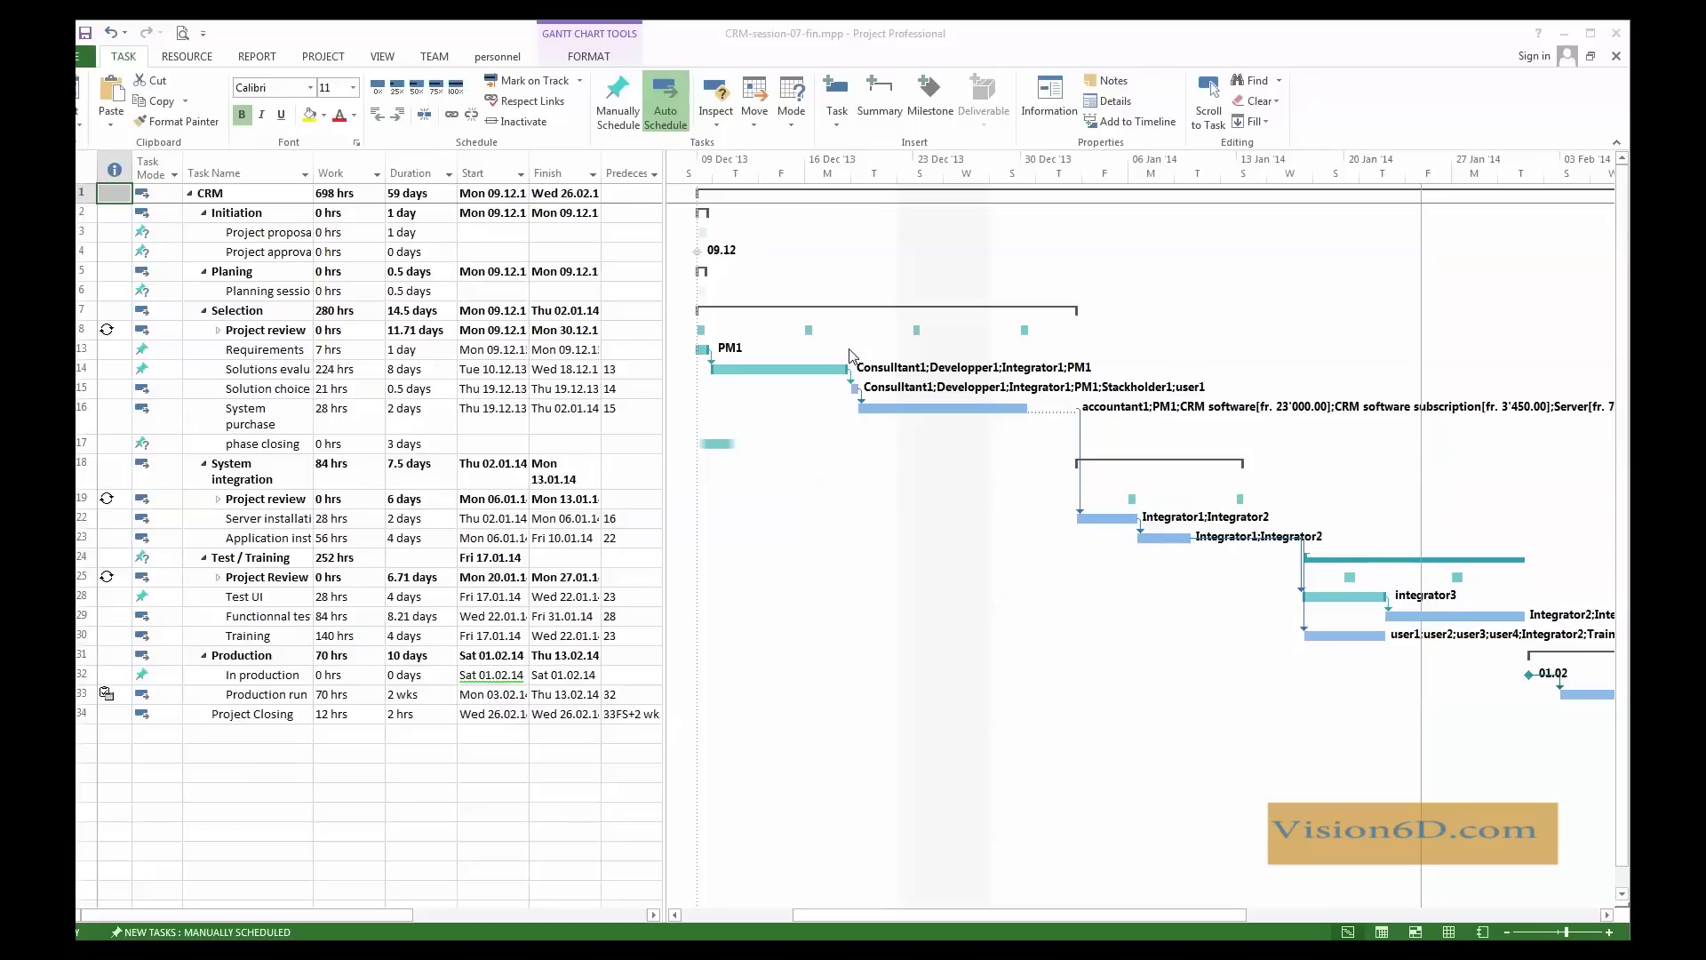
- Set the project status date to 21 December 2013, replacing NA
click(324, 56)
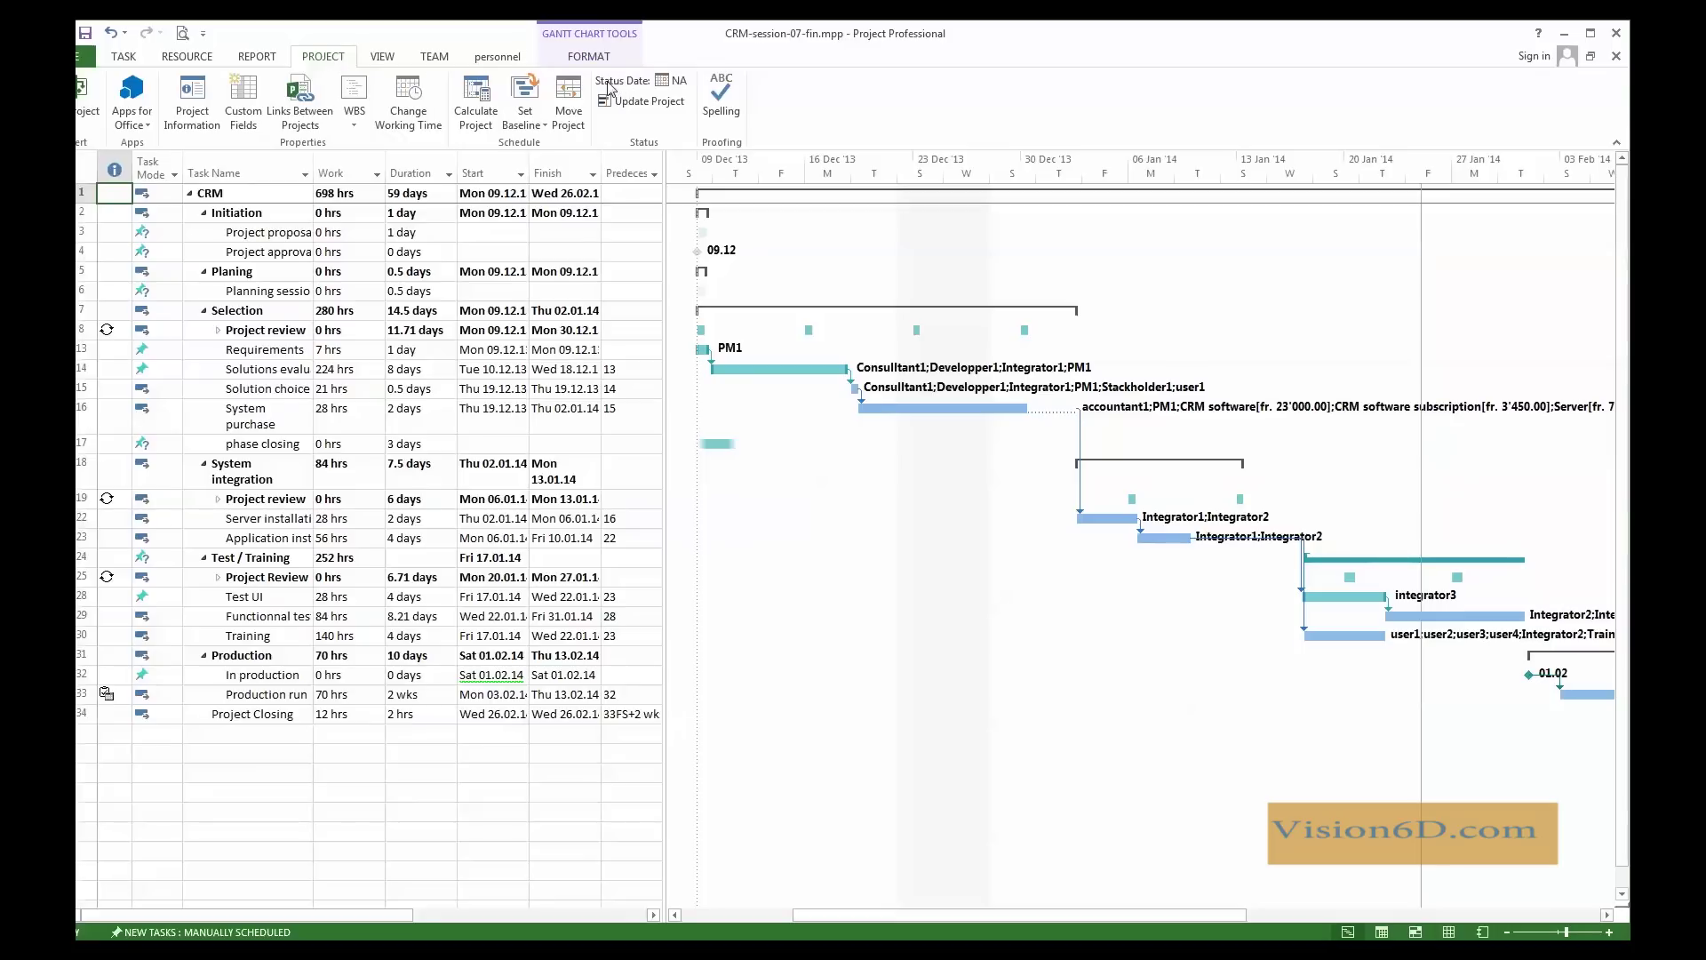
click(664, 84)
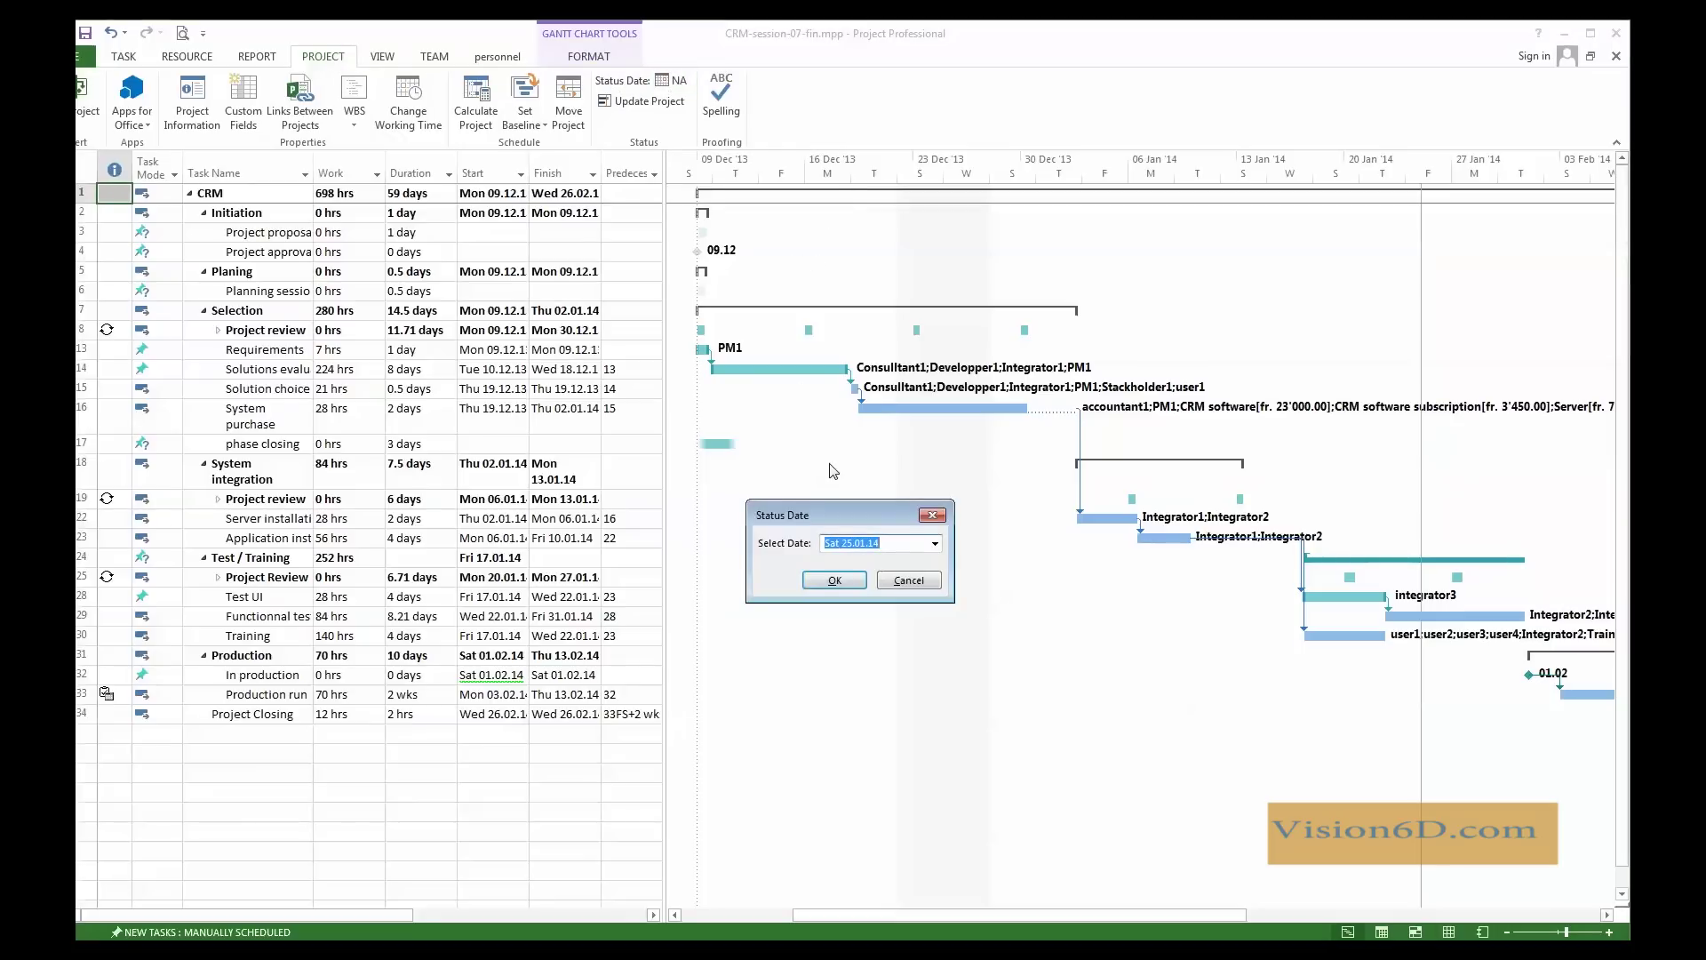
click(935, 542)
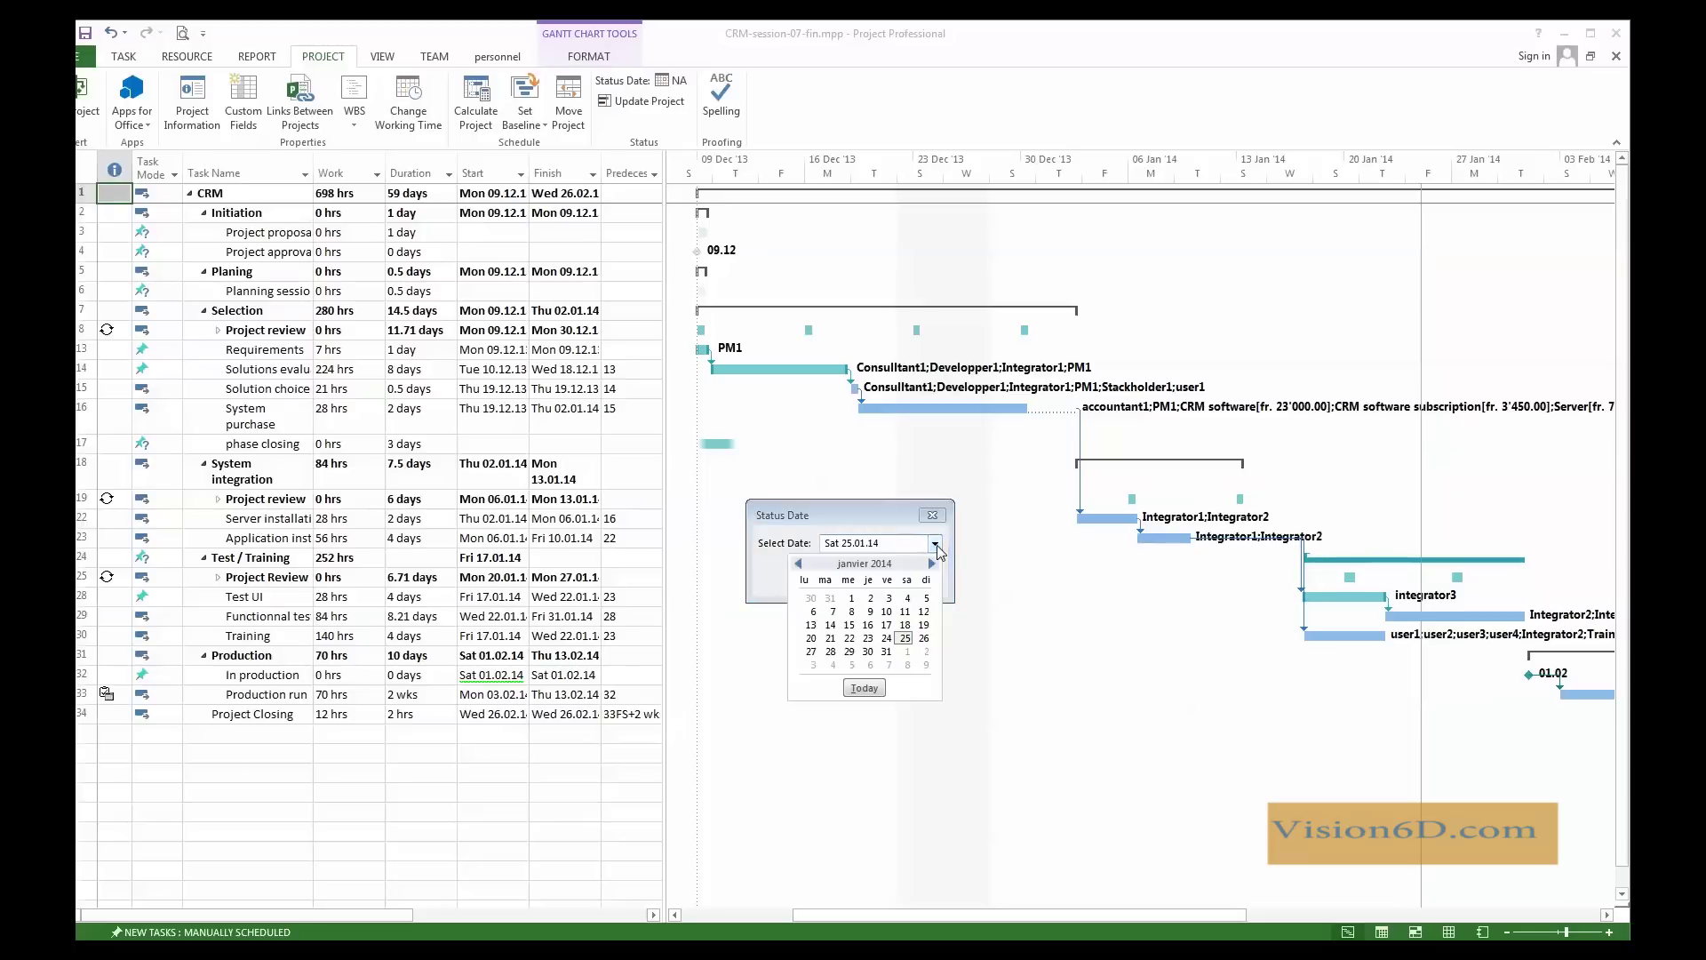
click(799, 563)
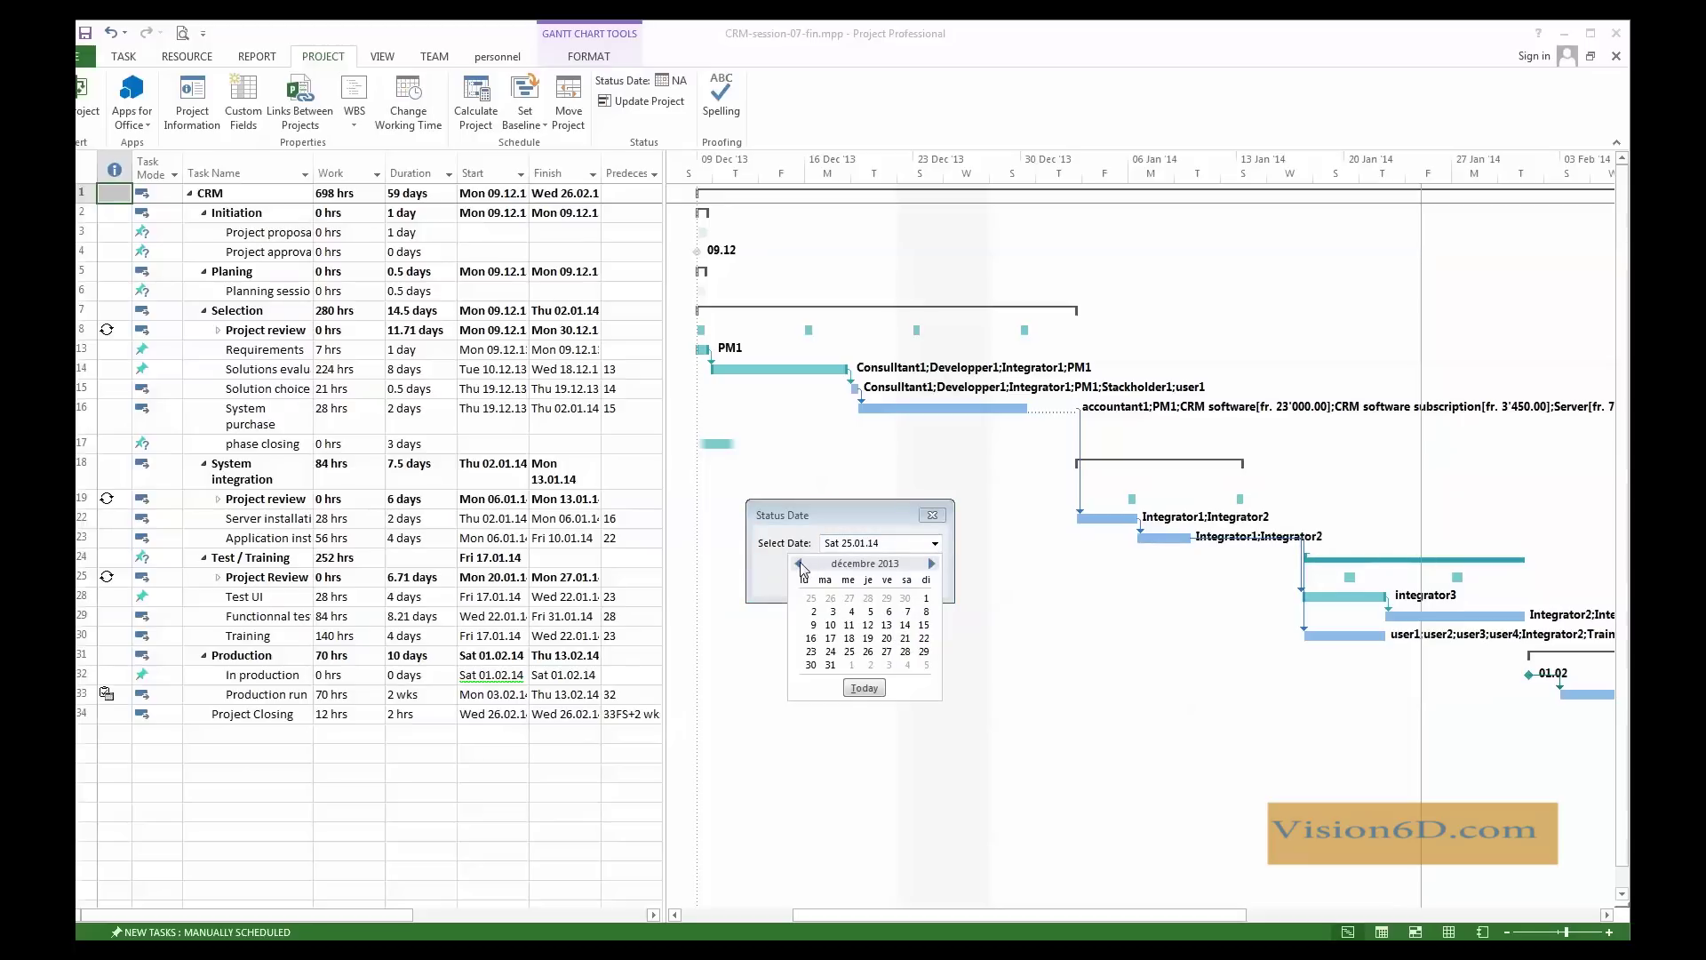
click(905, 640)
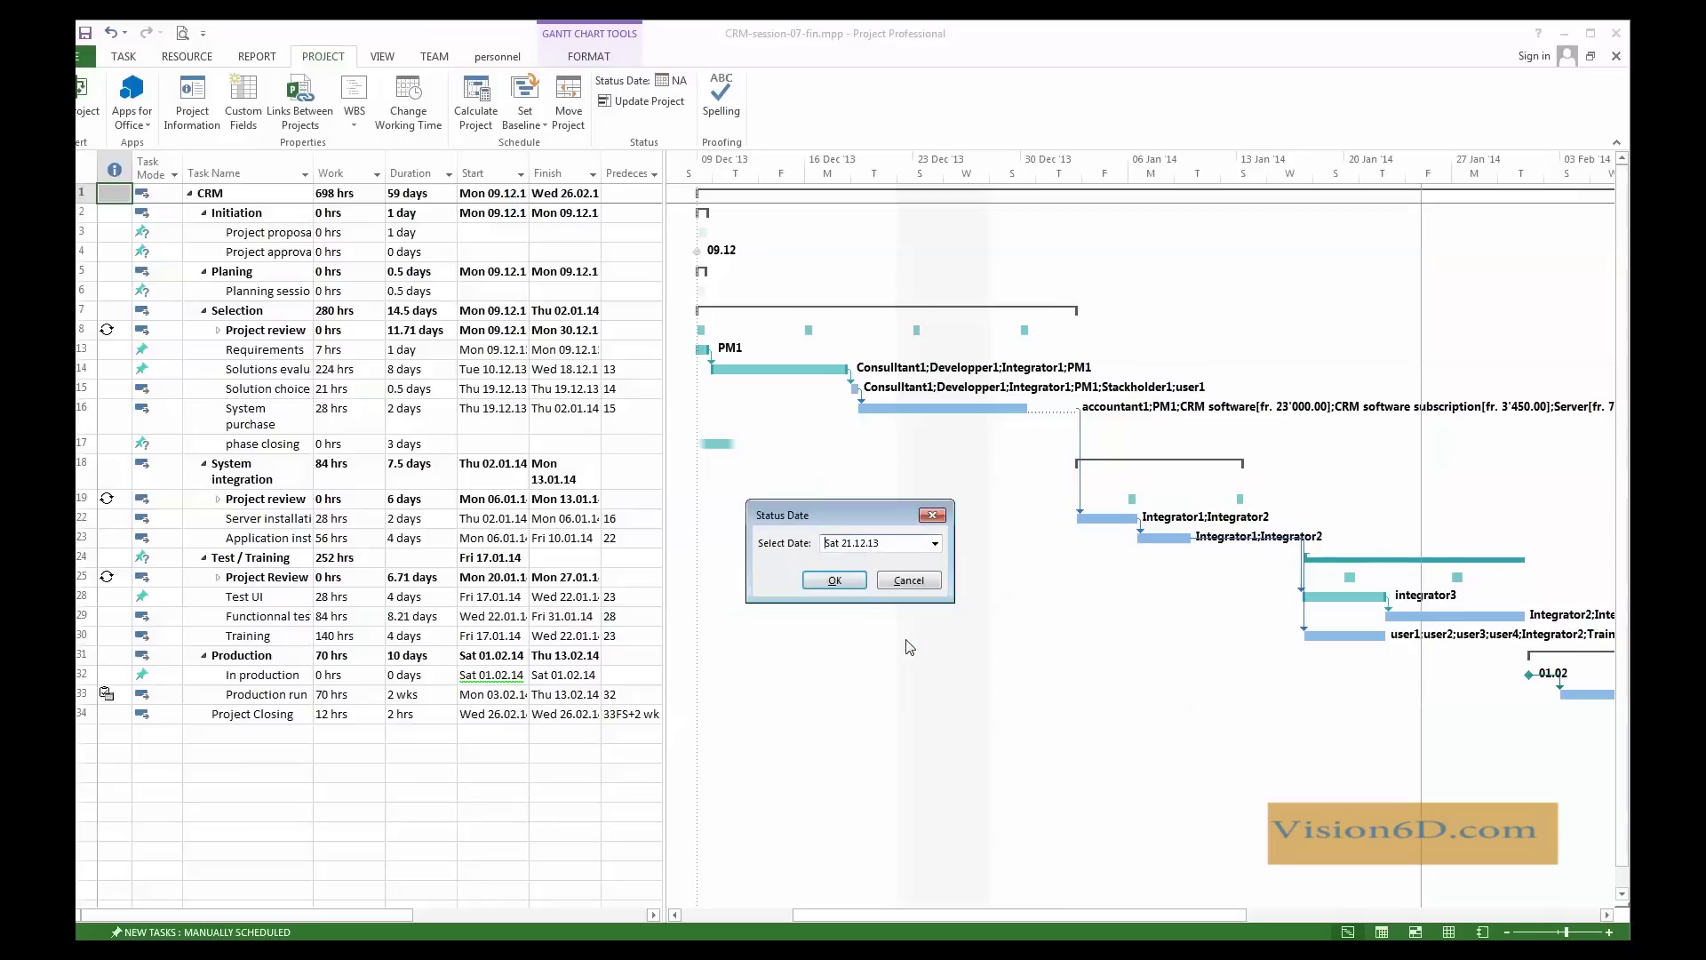
click(836, 580)
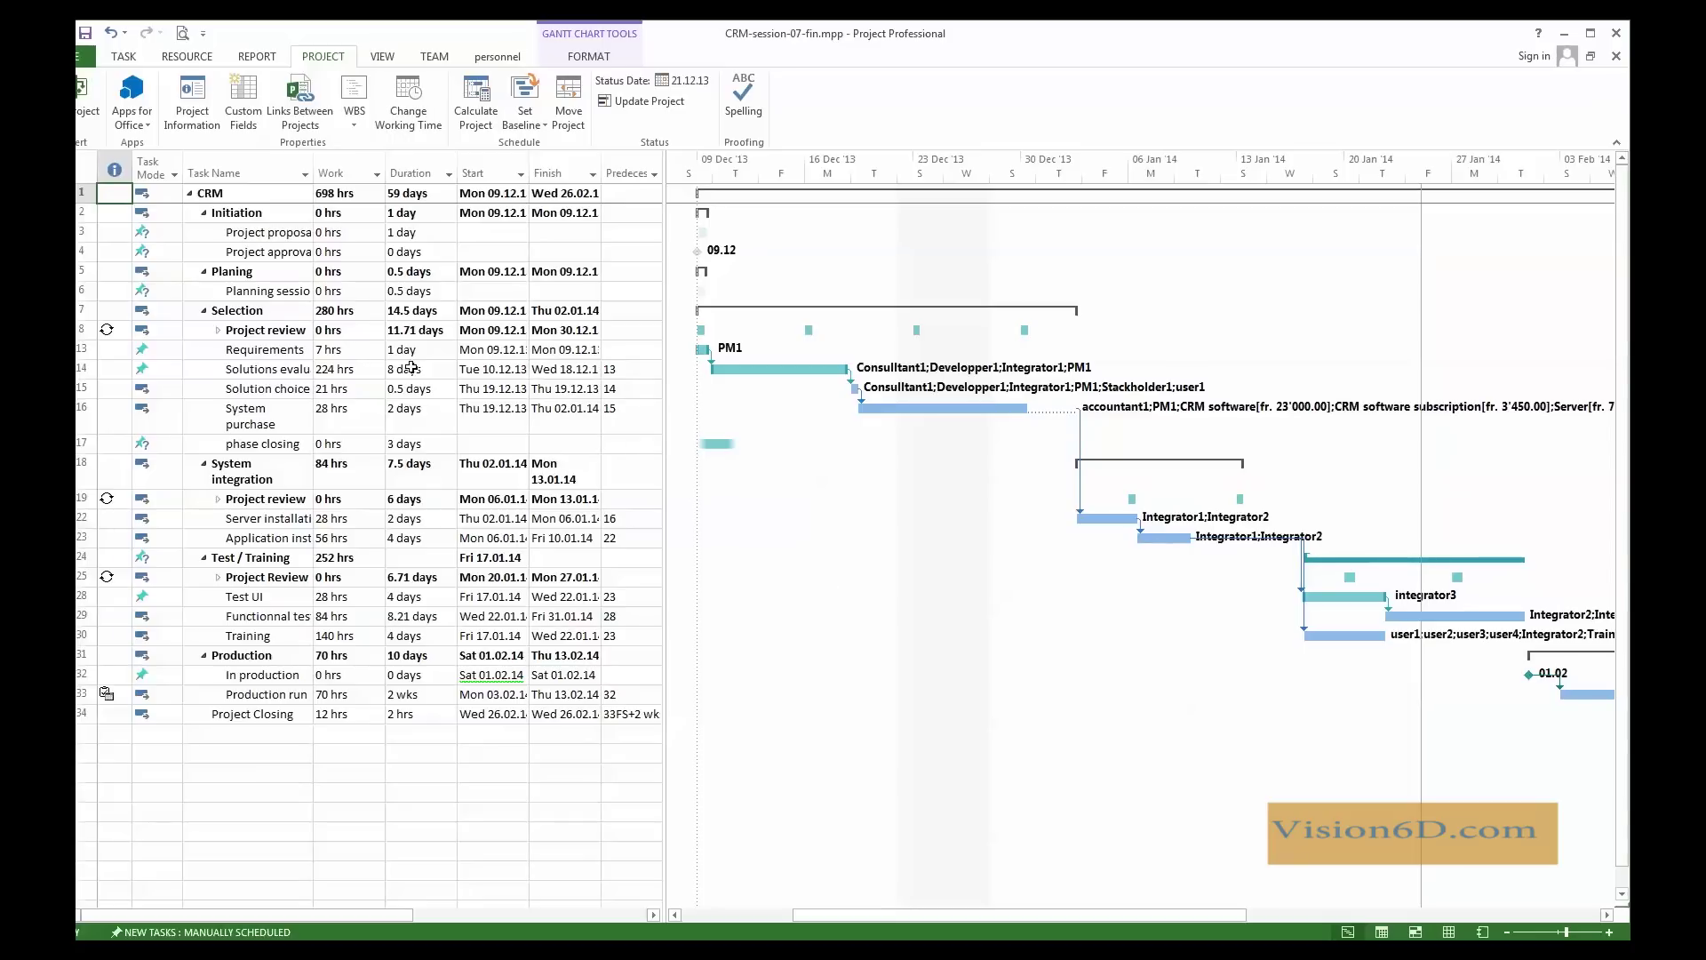
- Mark the Project proposal task 100% complete
click(287, 233)
click(286, 233)
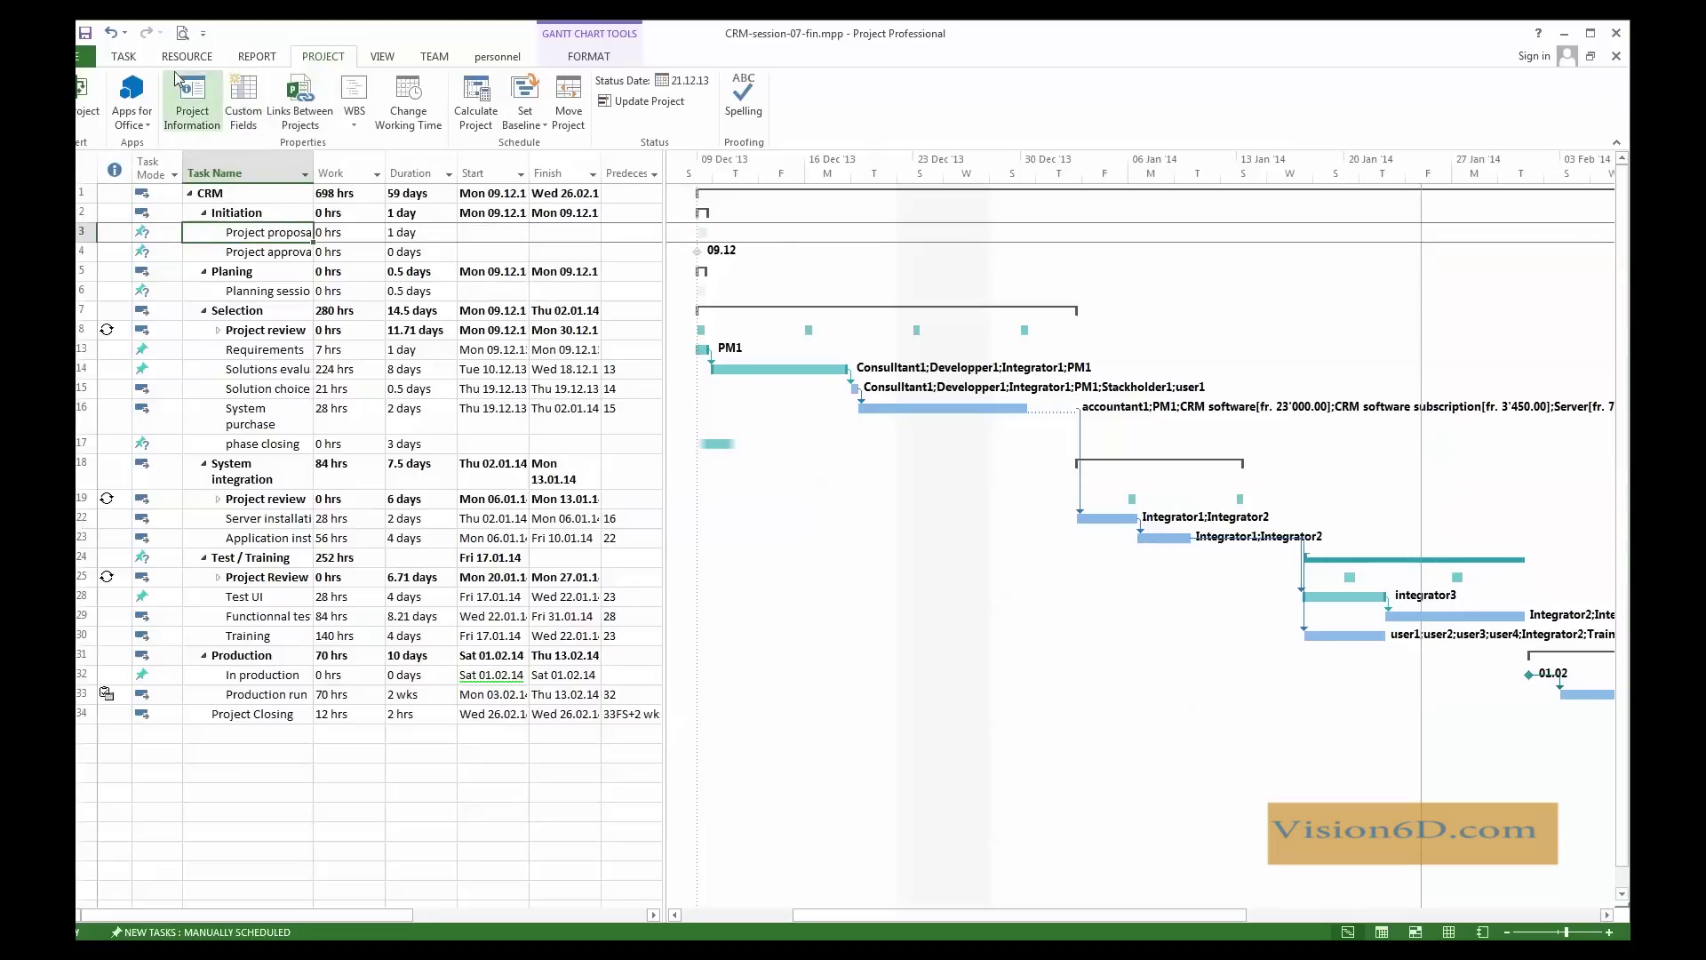
click(124, 56)
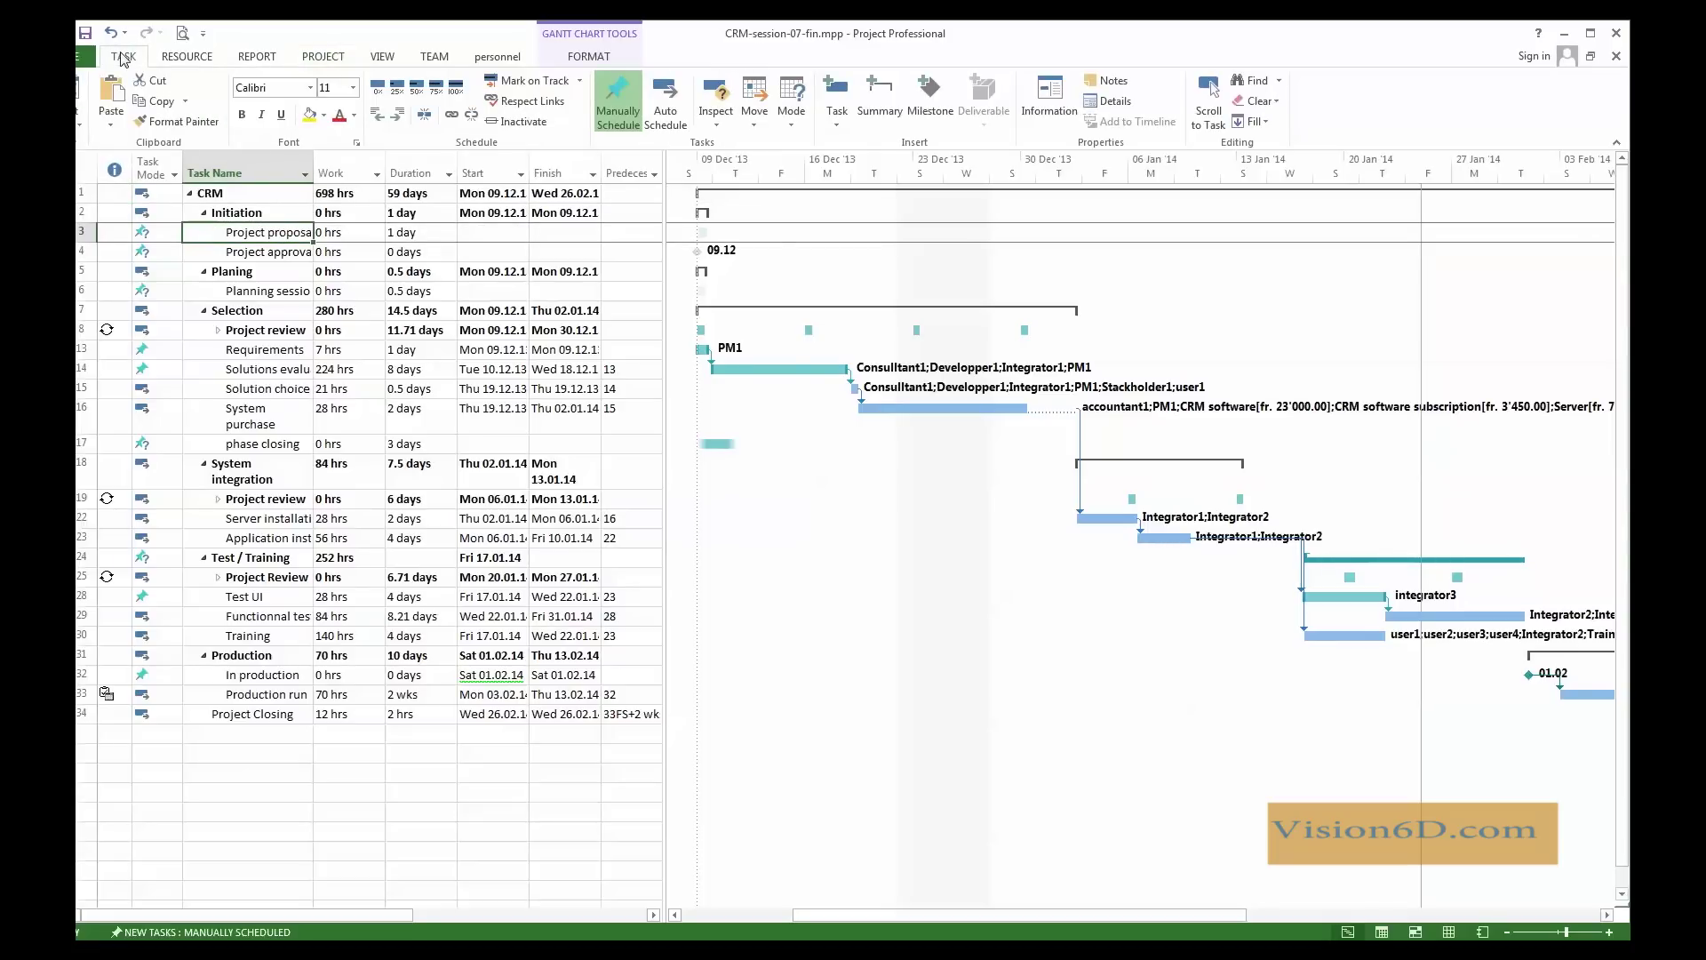
click(458, 92)
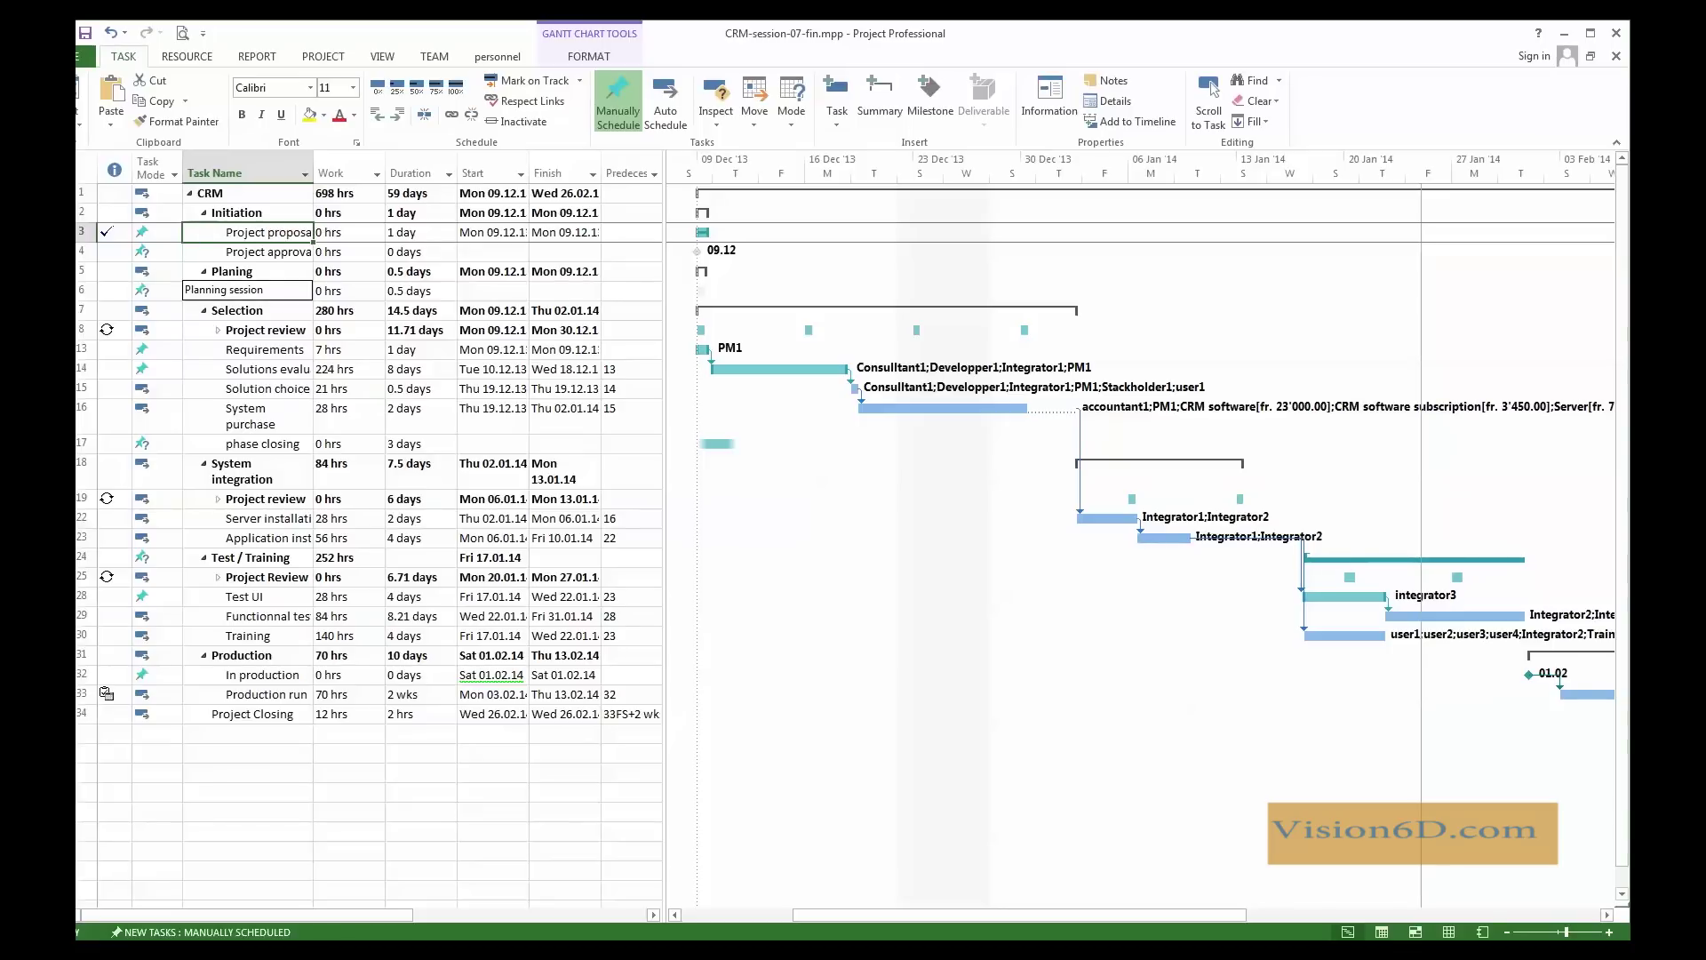
- Mark Planning session 100% complete and select the Requirements task
click(249, 290)
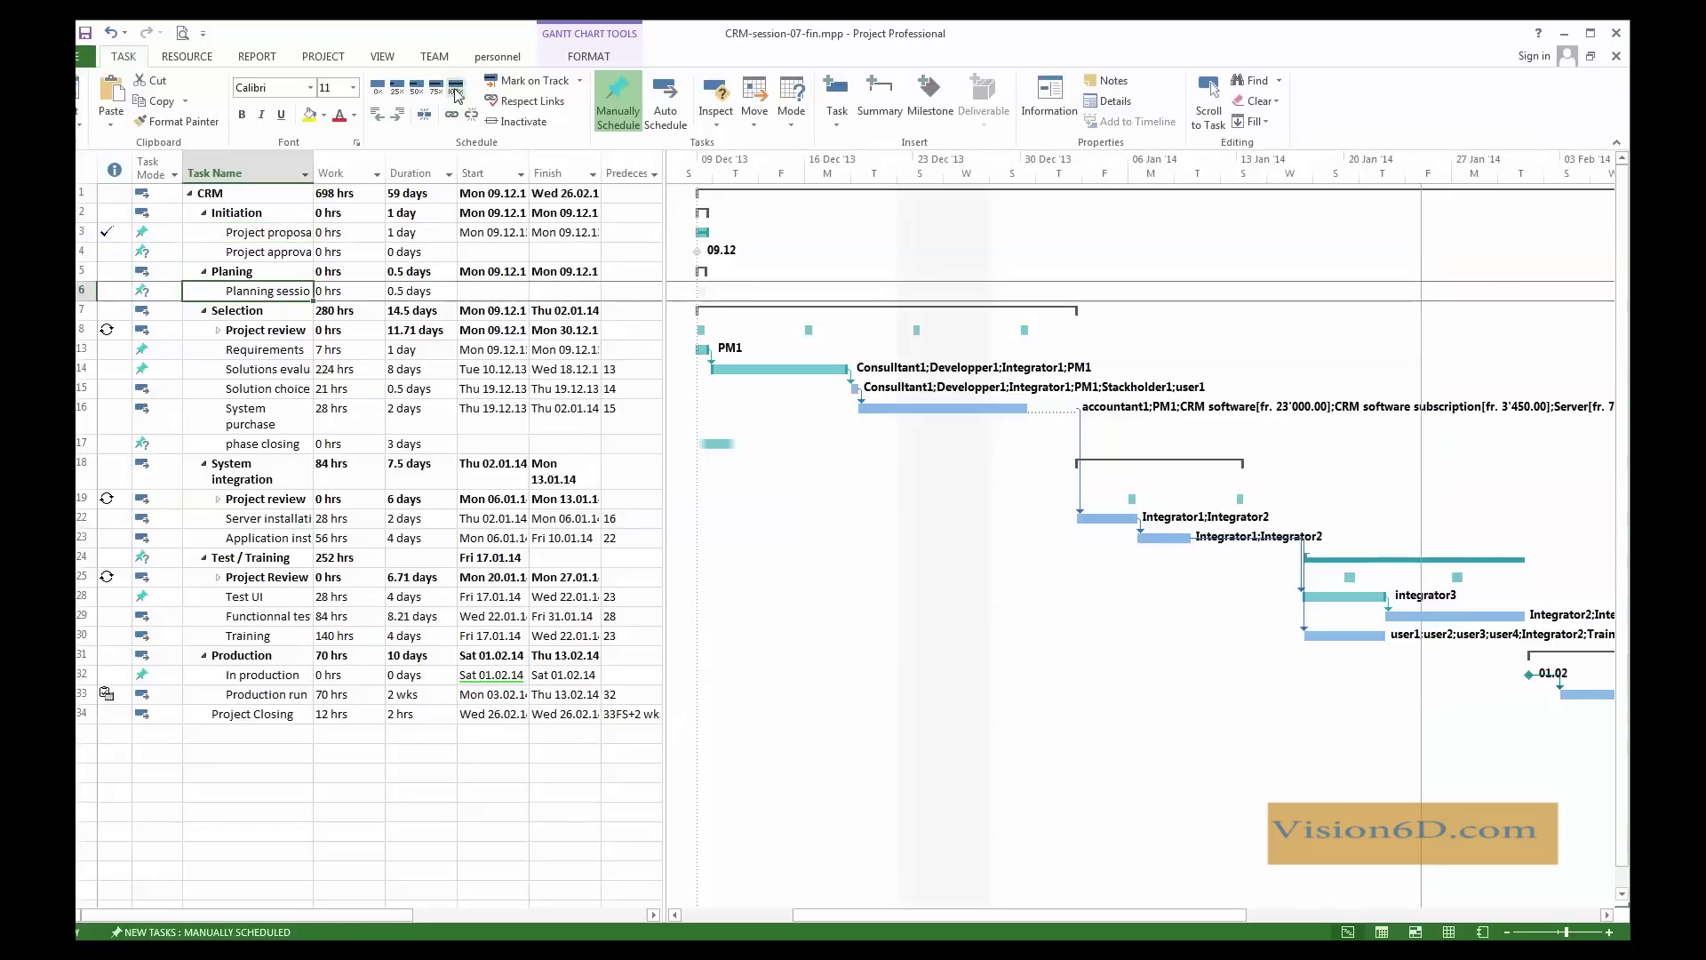
click(456, 90)
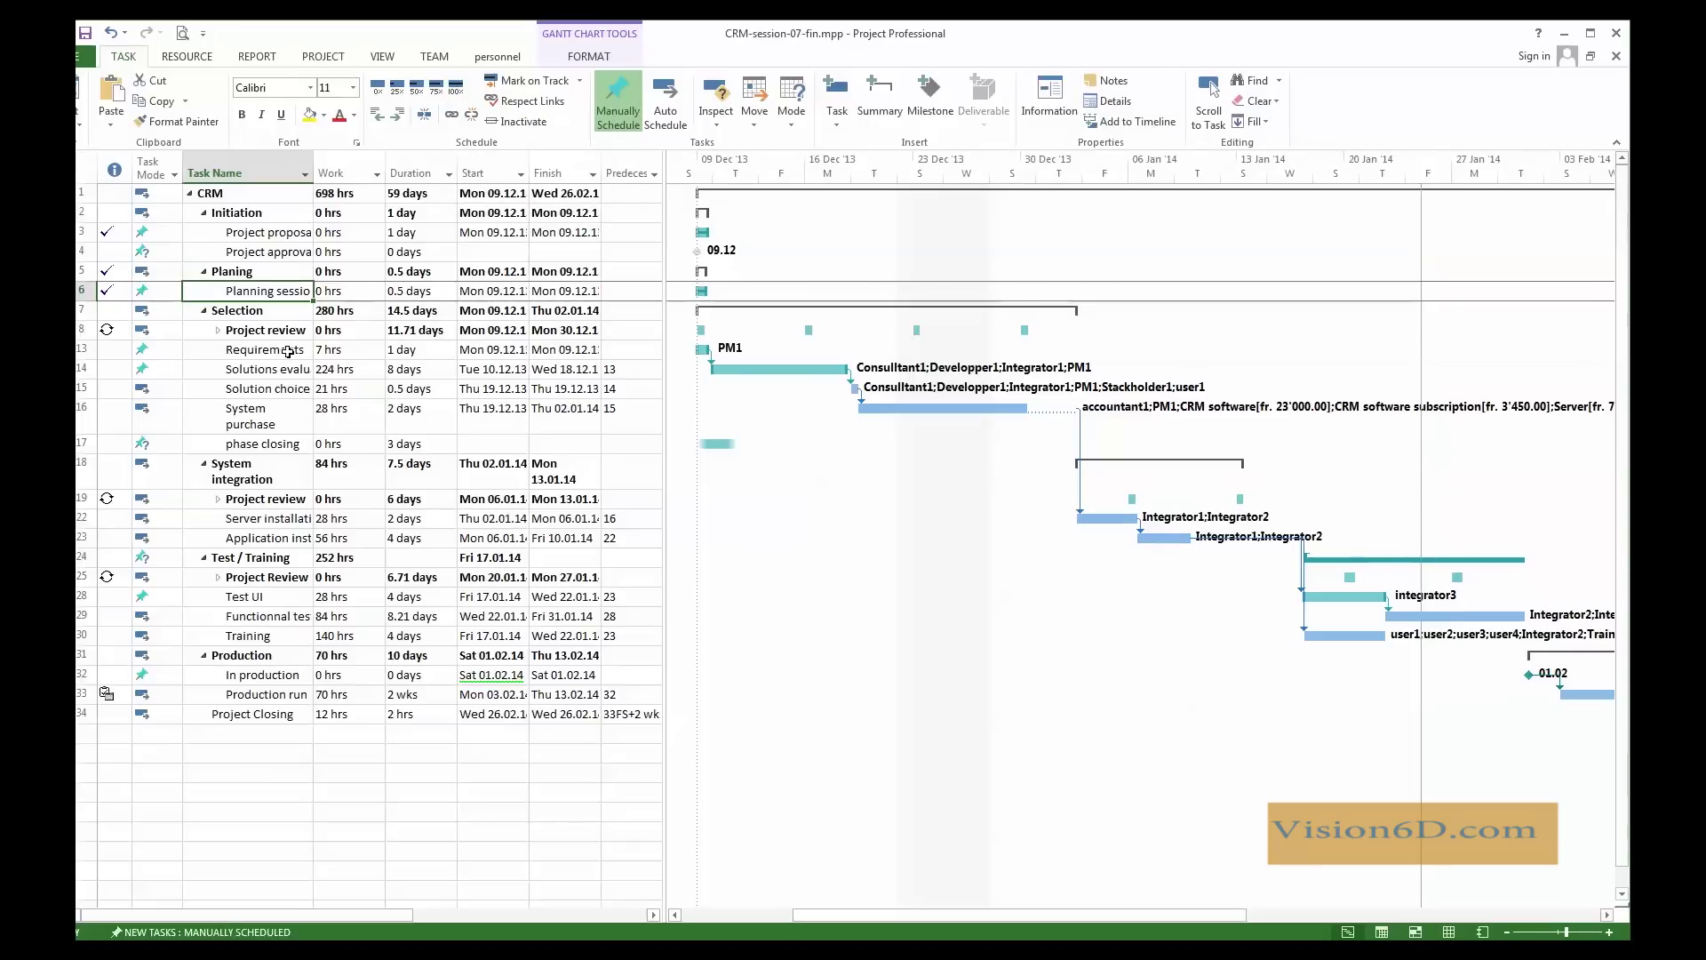
click(288, 351)
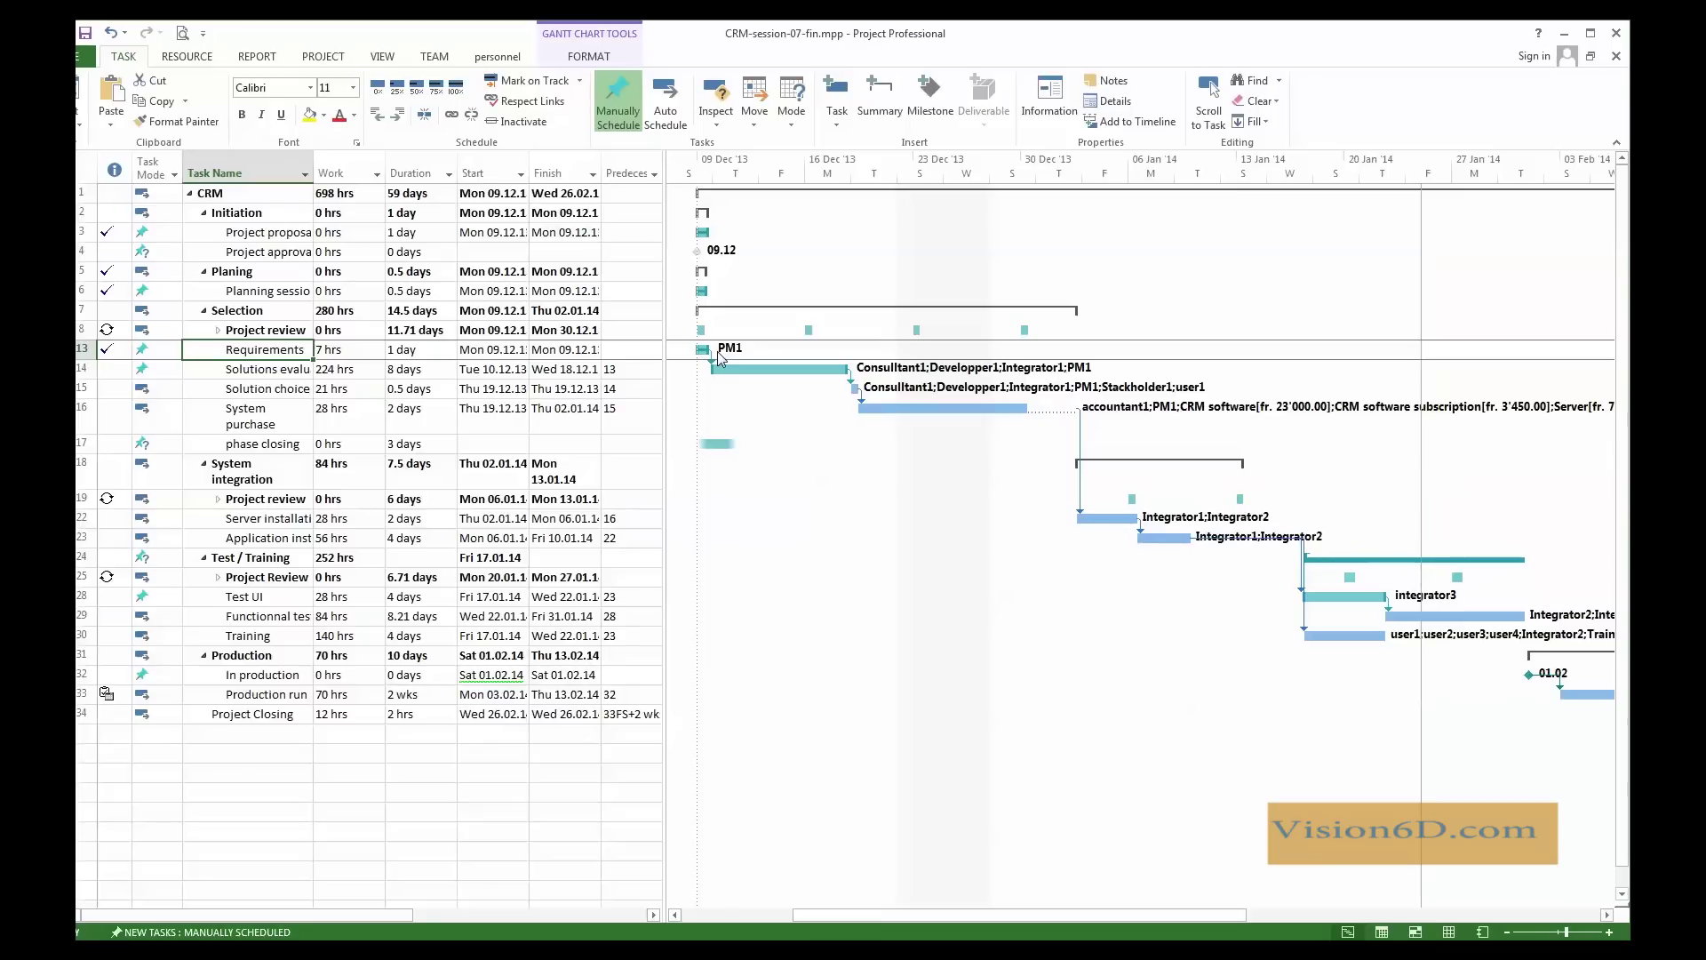
- Expand Project review and select its first session, Project review 1
click(219, 331)
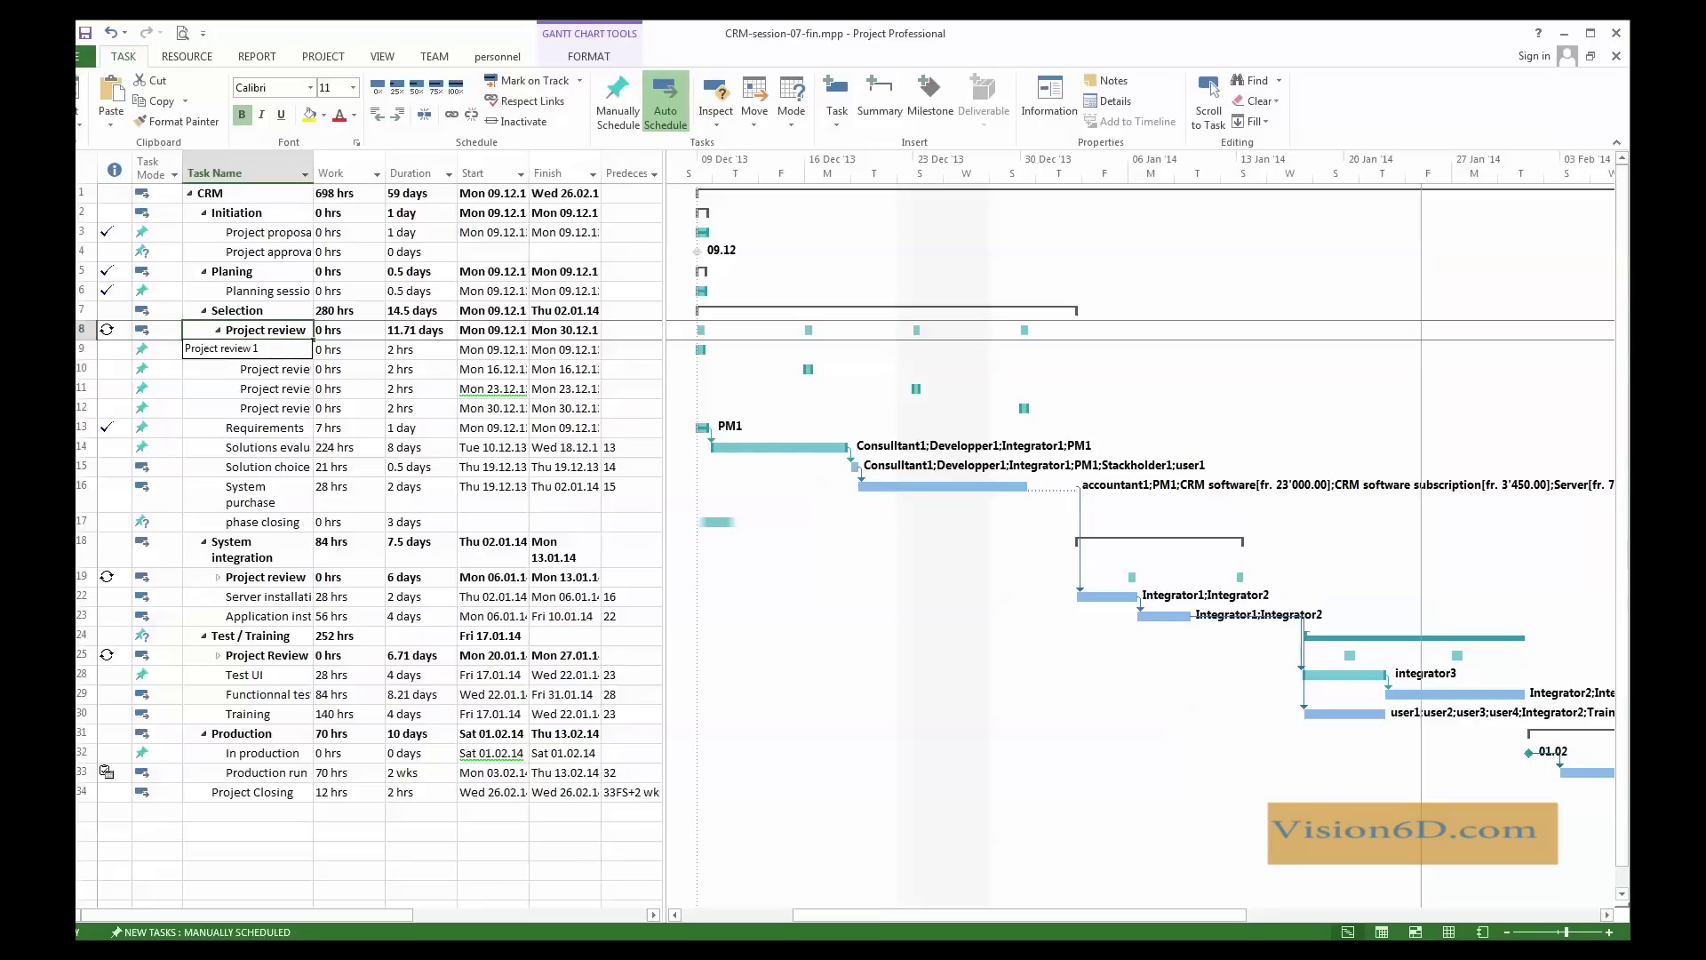
click(247, 350)
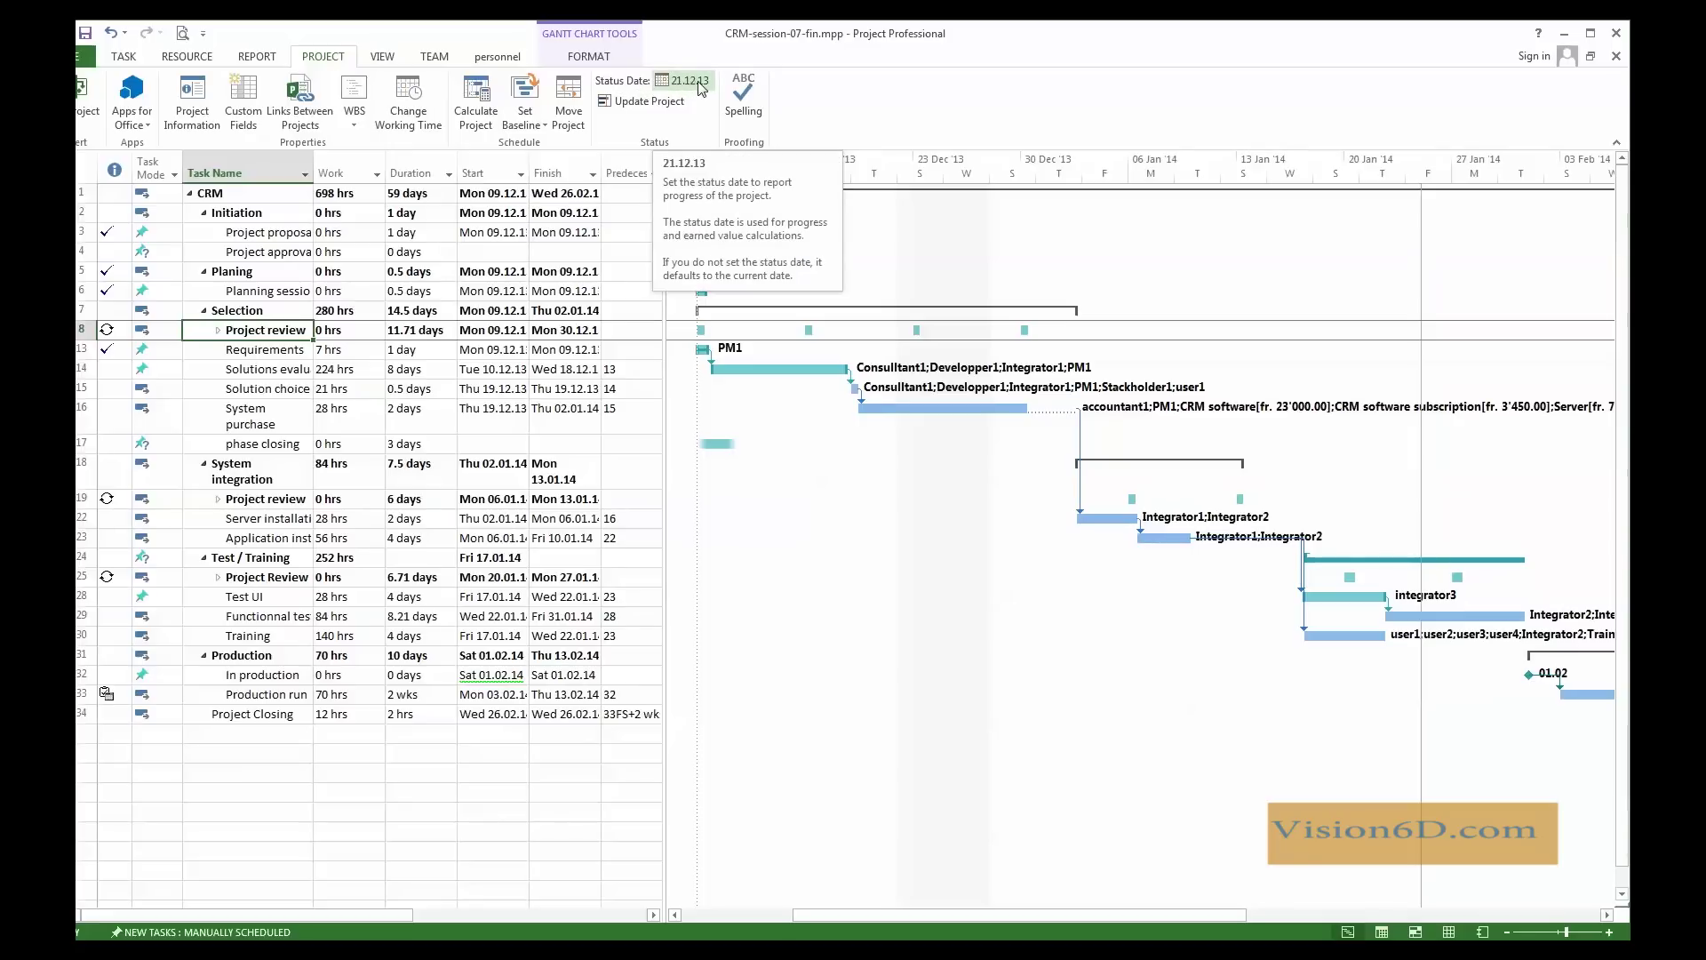
- Update work as complete through 21.12.13 for the entire project
click(636, 105)
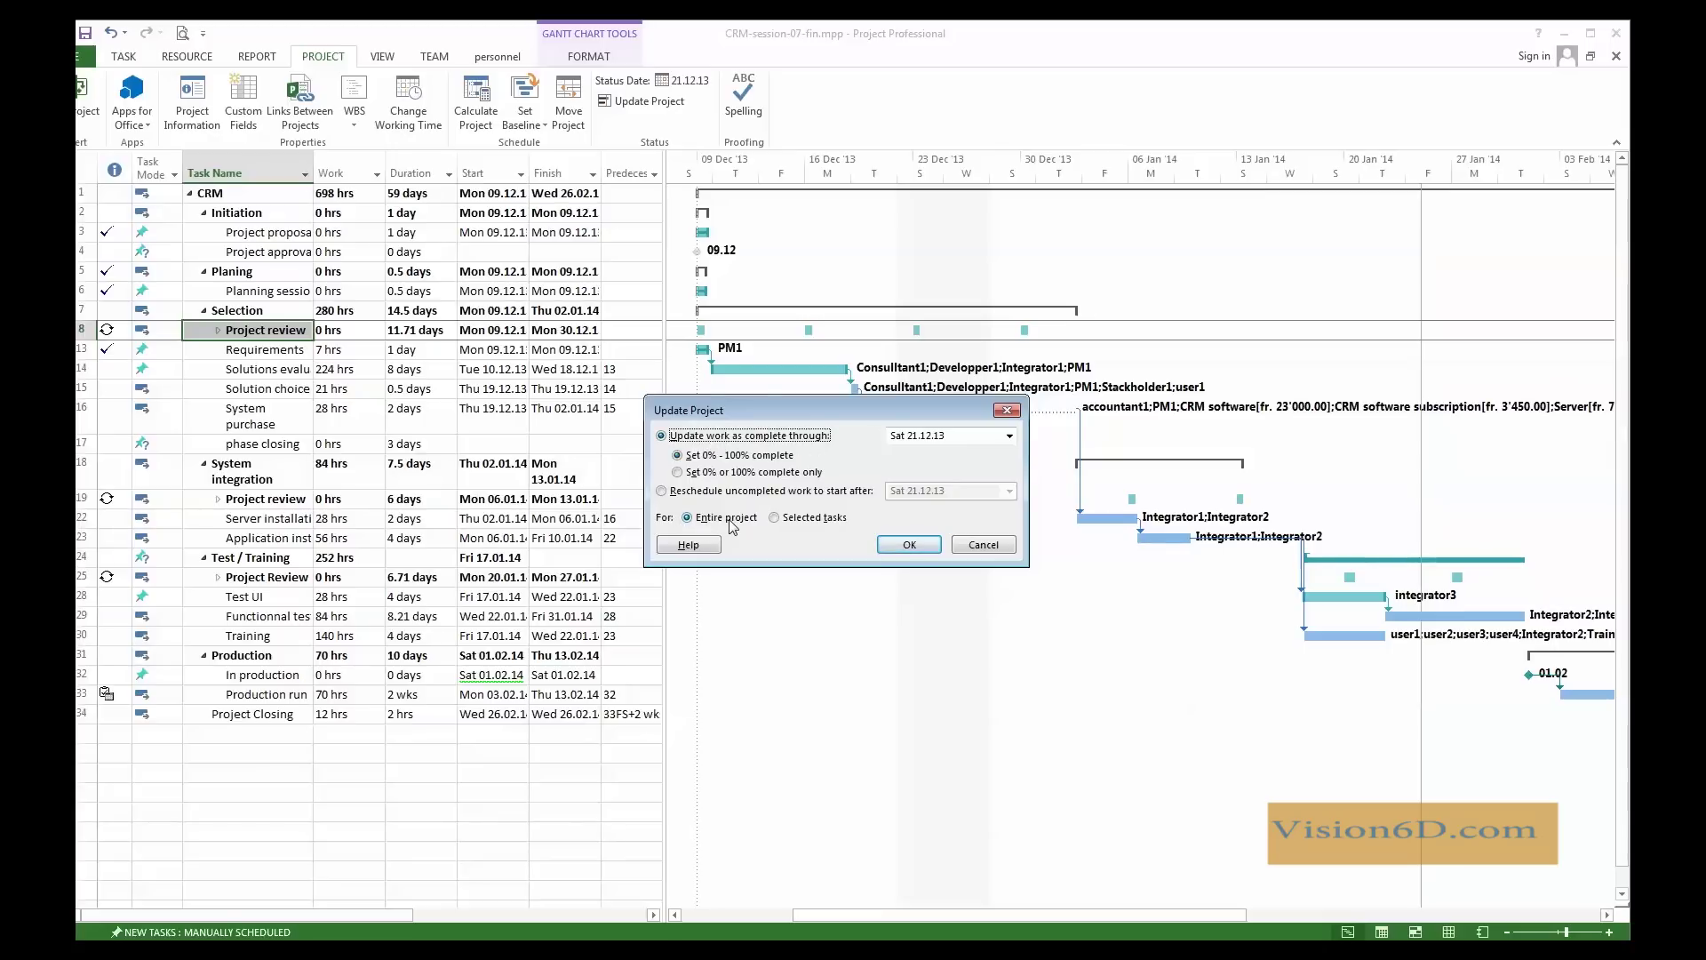
click(909, 545)
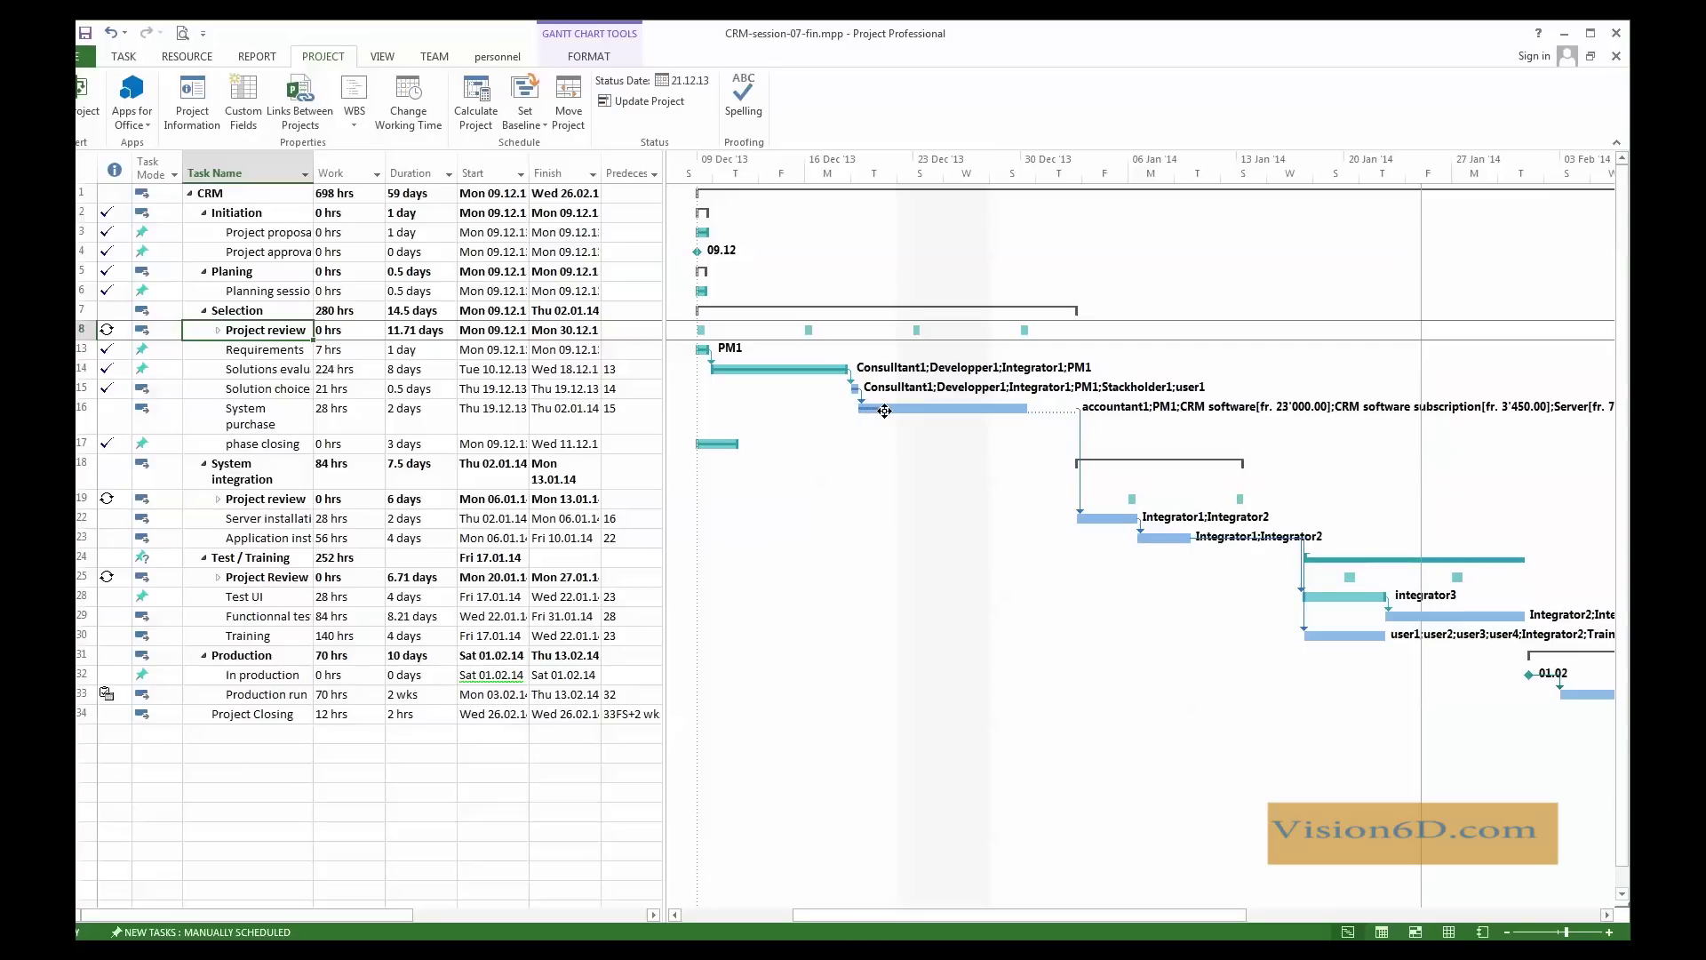
mouse_move(884, 410)
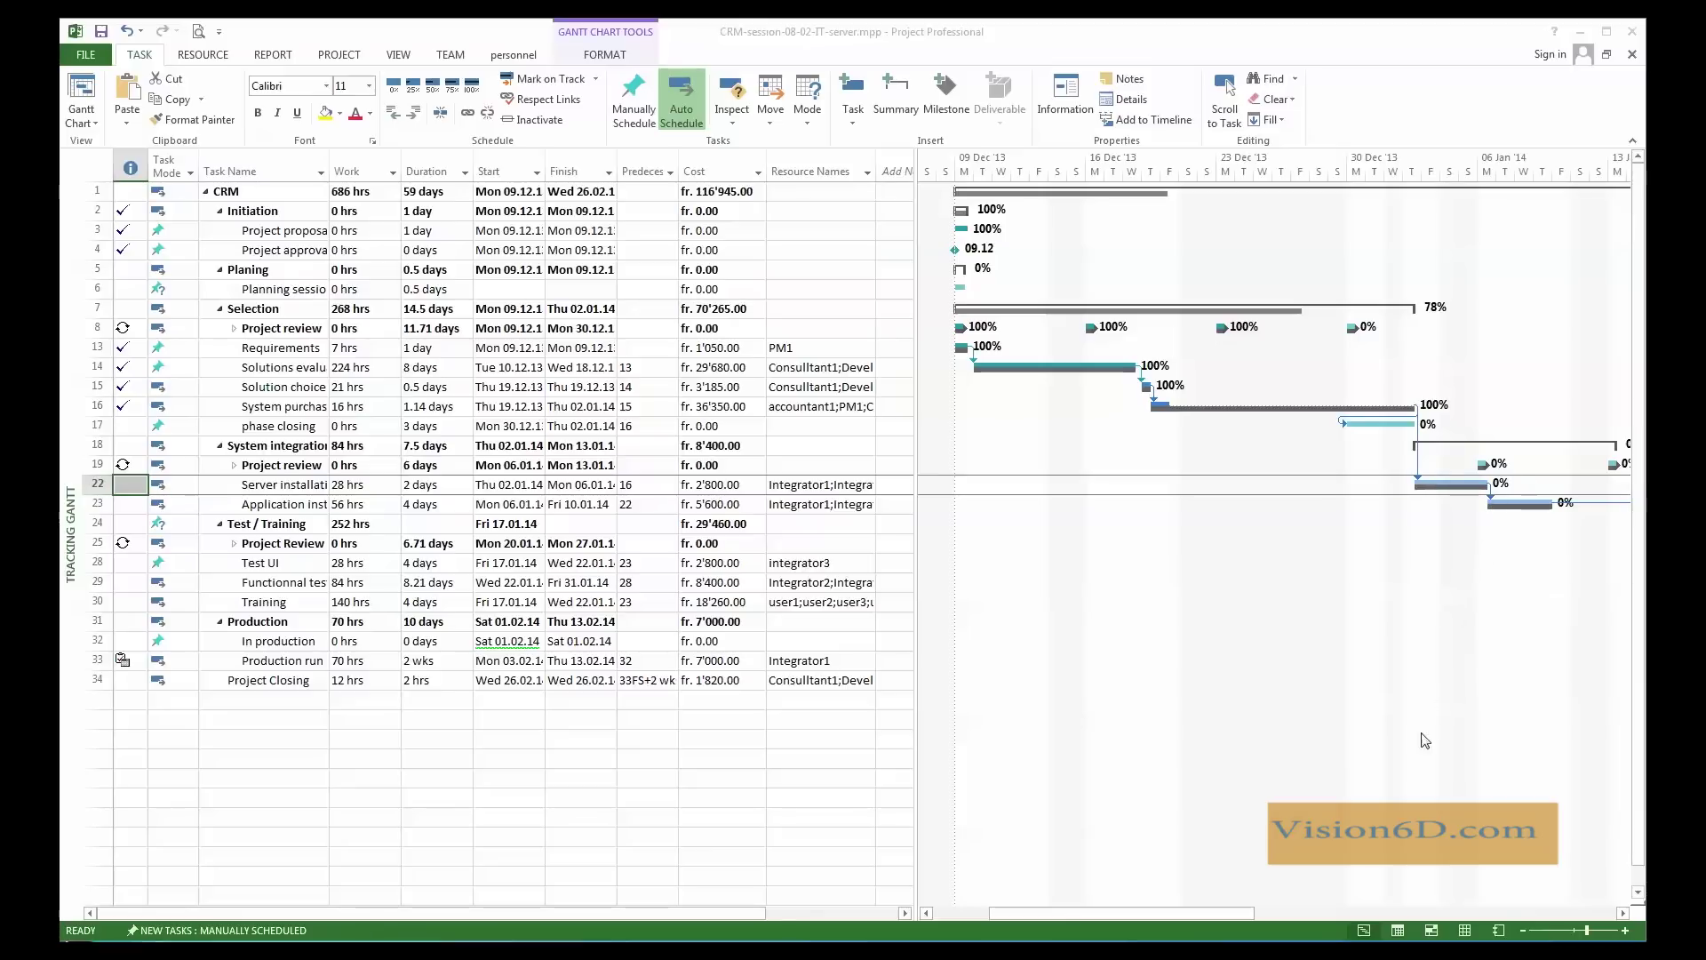
- Scroll the Gantt timeline to January 2014 to show the installation, testing and training bars
click(1622, 915)
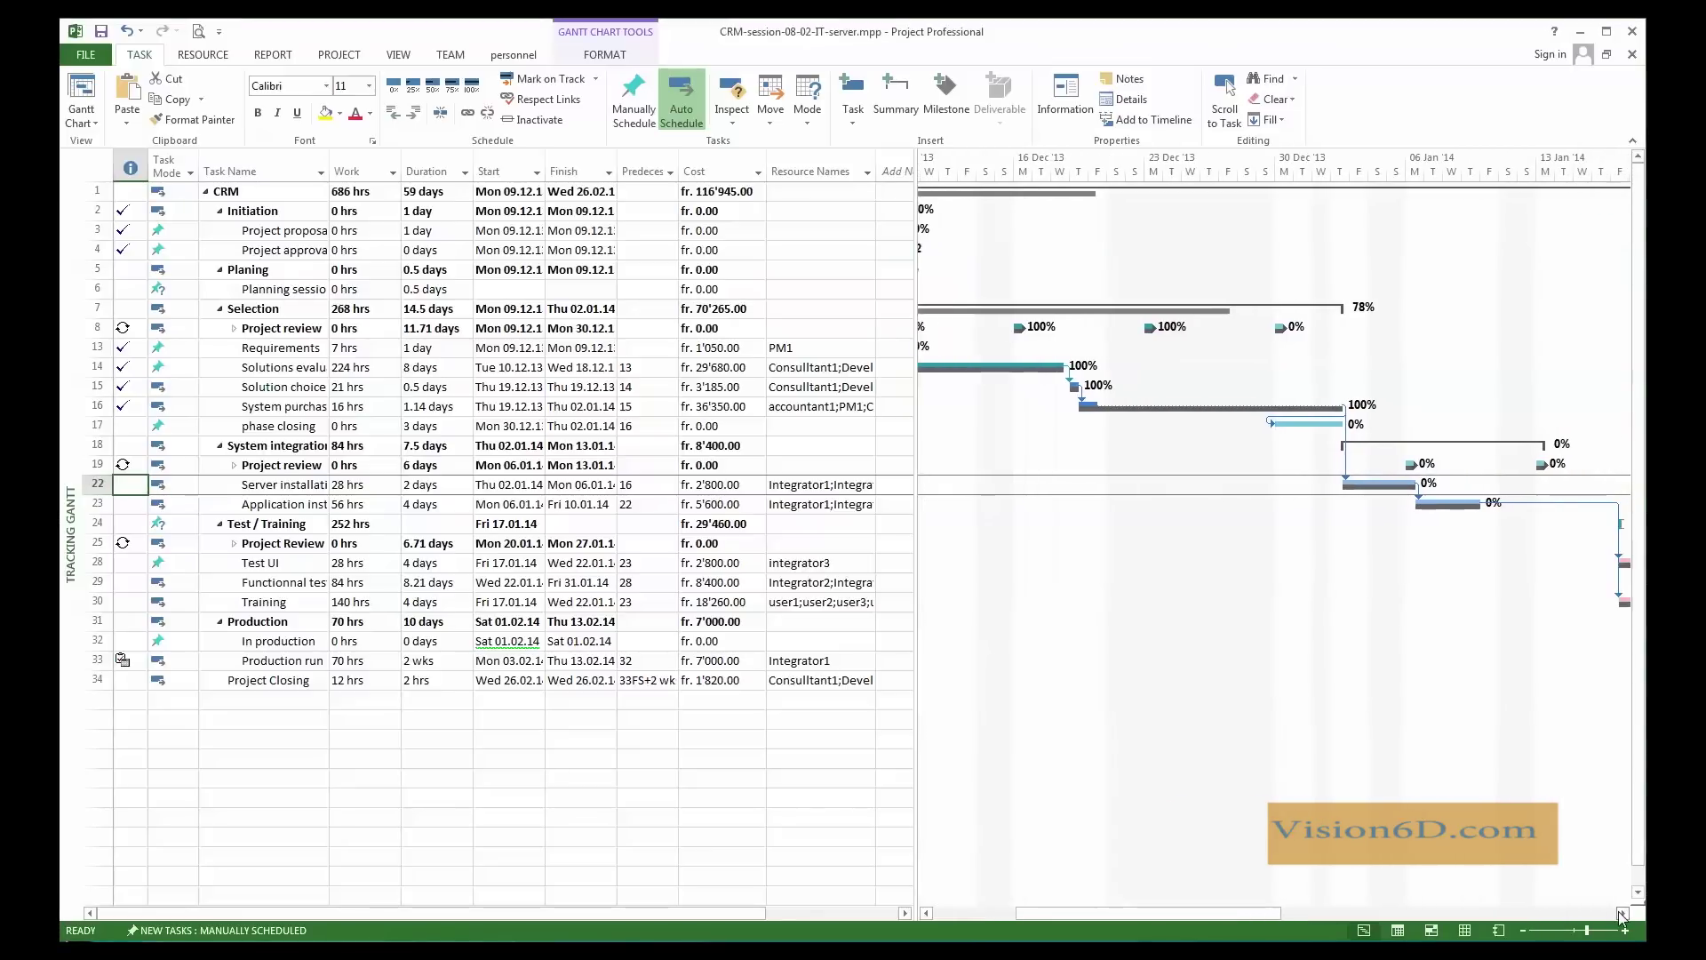
drag(1621, 915, 1622, 916)
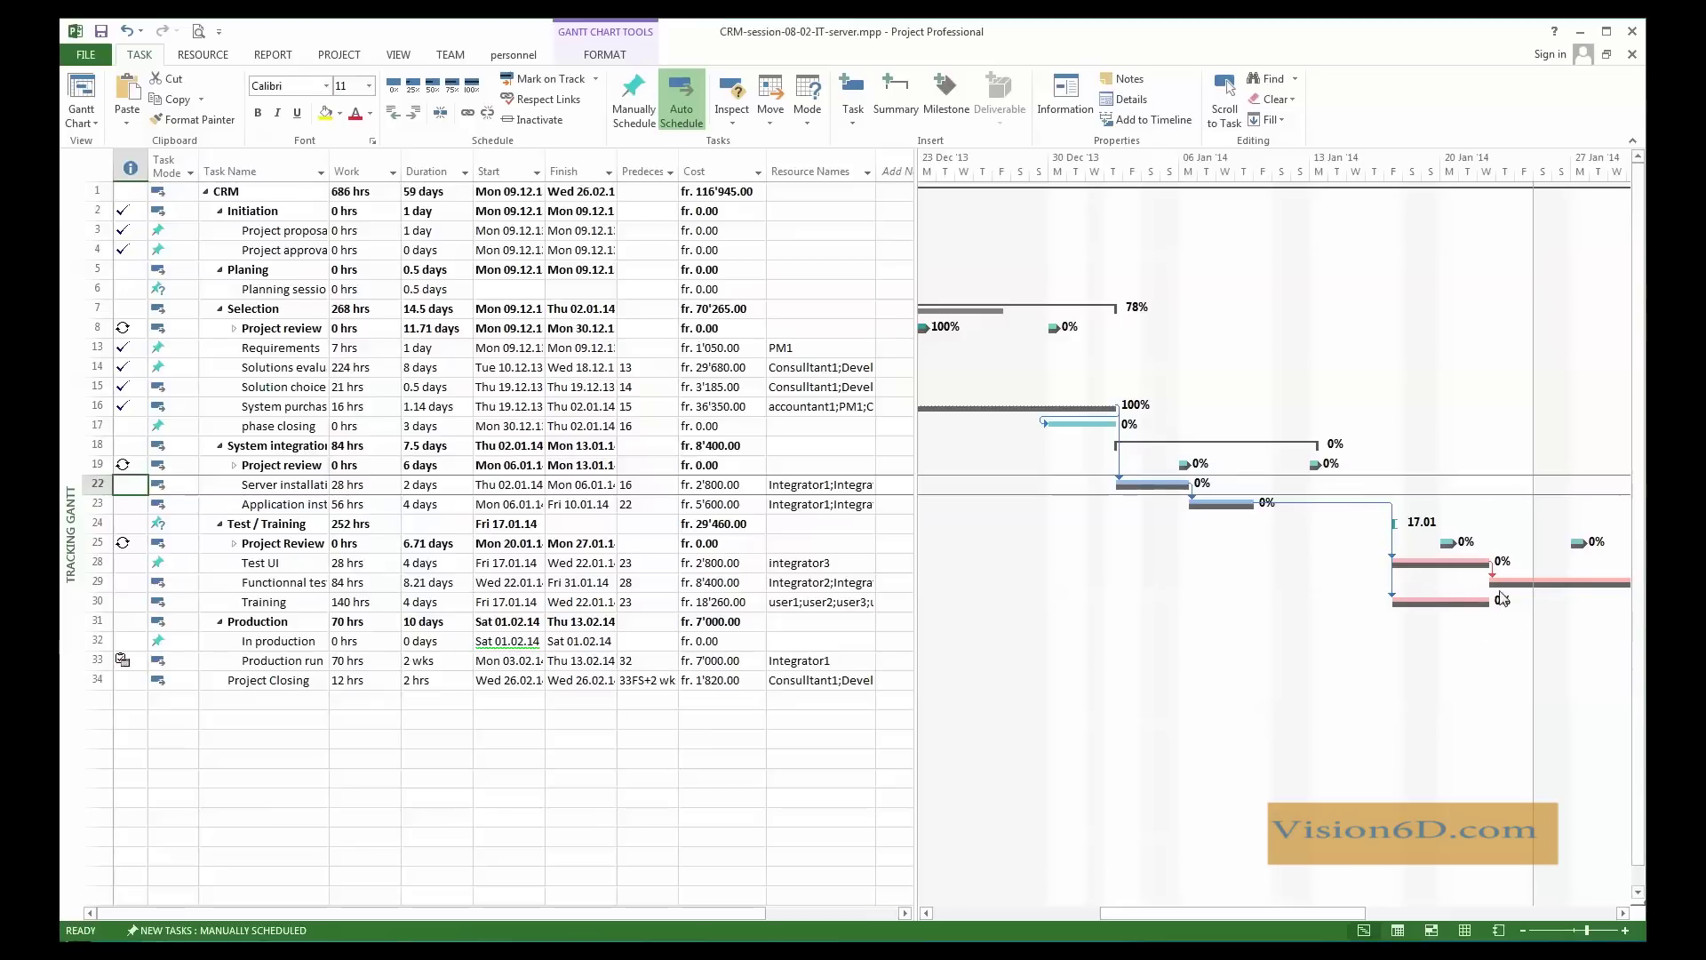
mouse_move(1524, 591)
- Open the Update Tasks dialog for the Server installation task
click(298, 488)
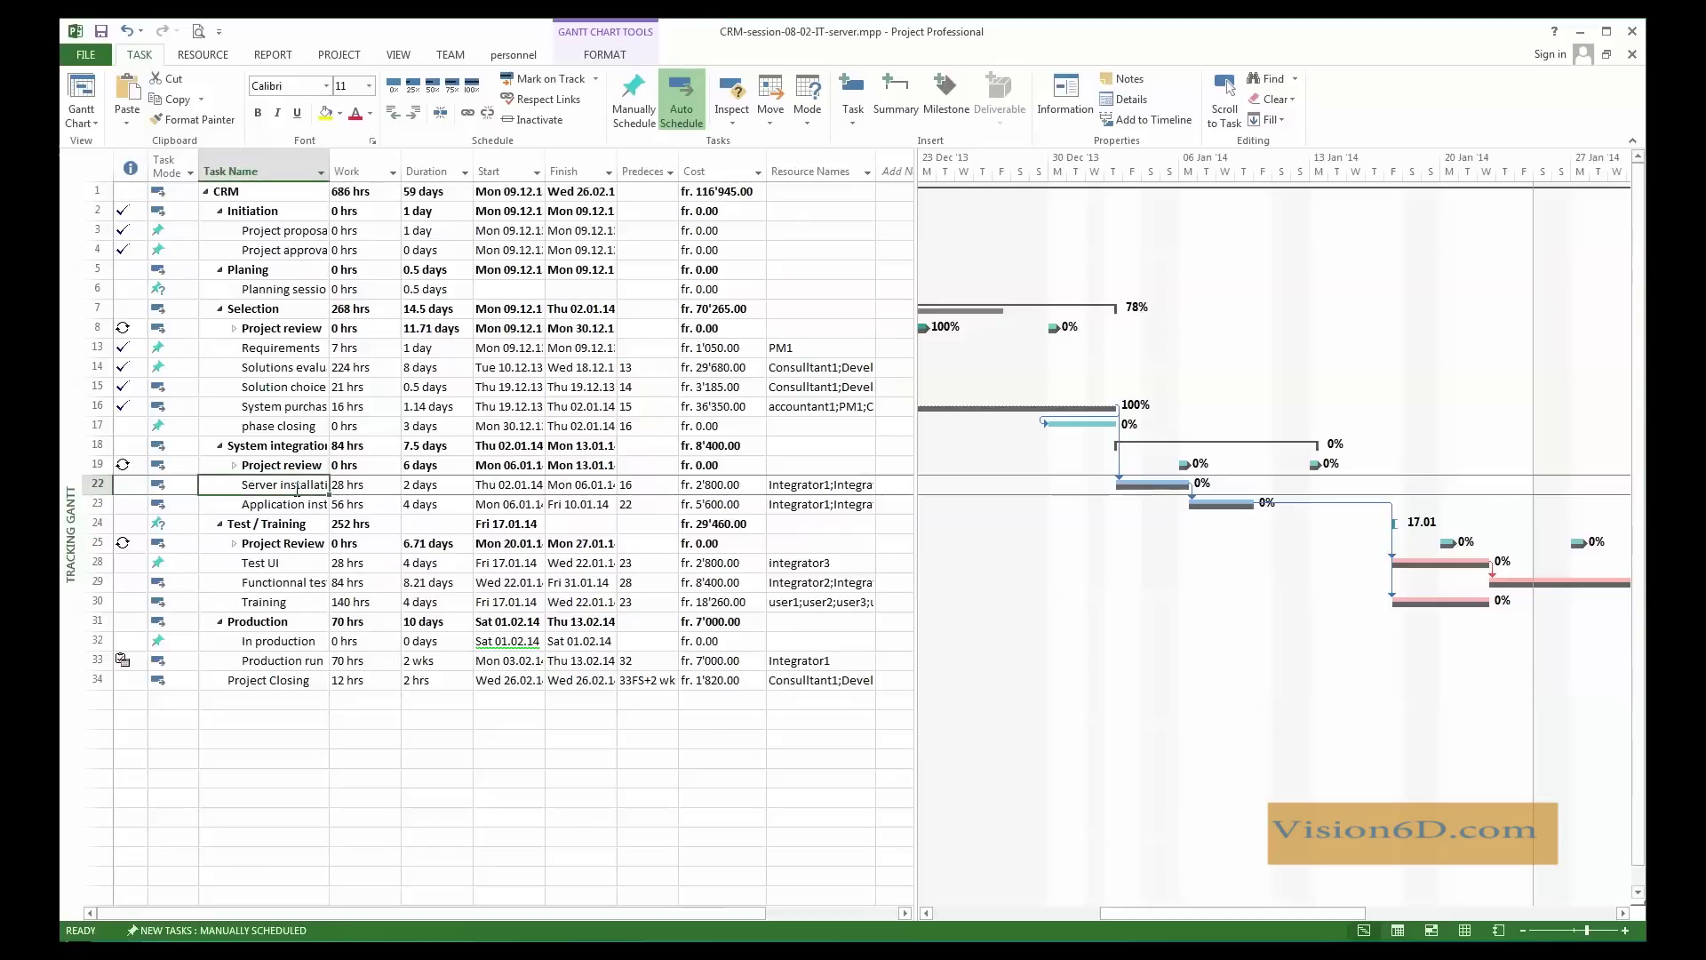
click(598, 82)
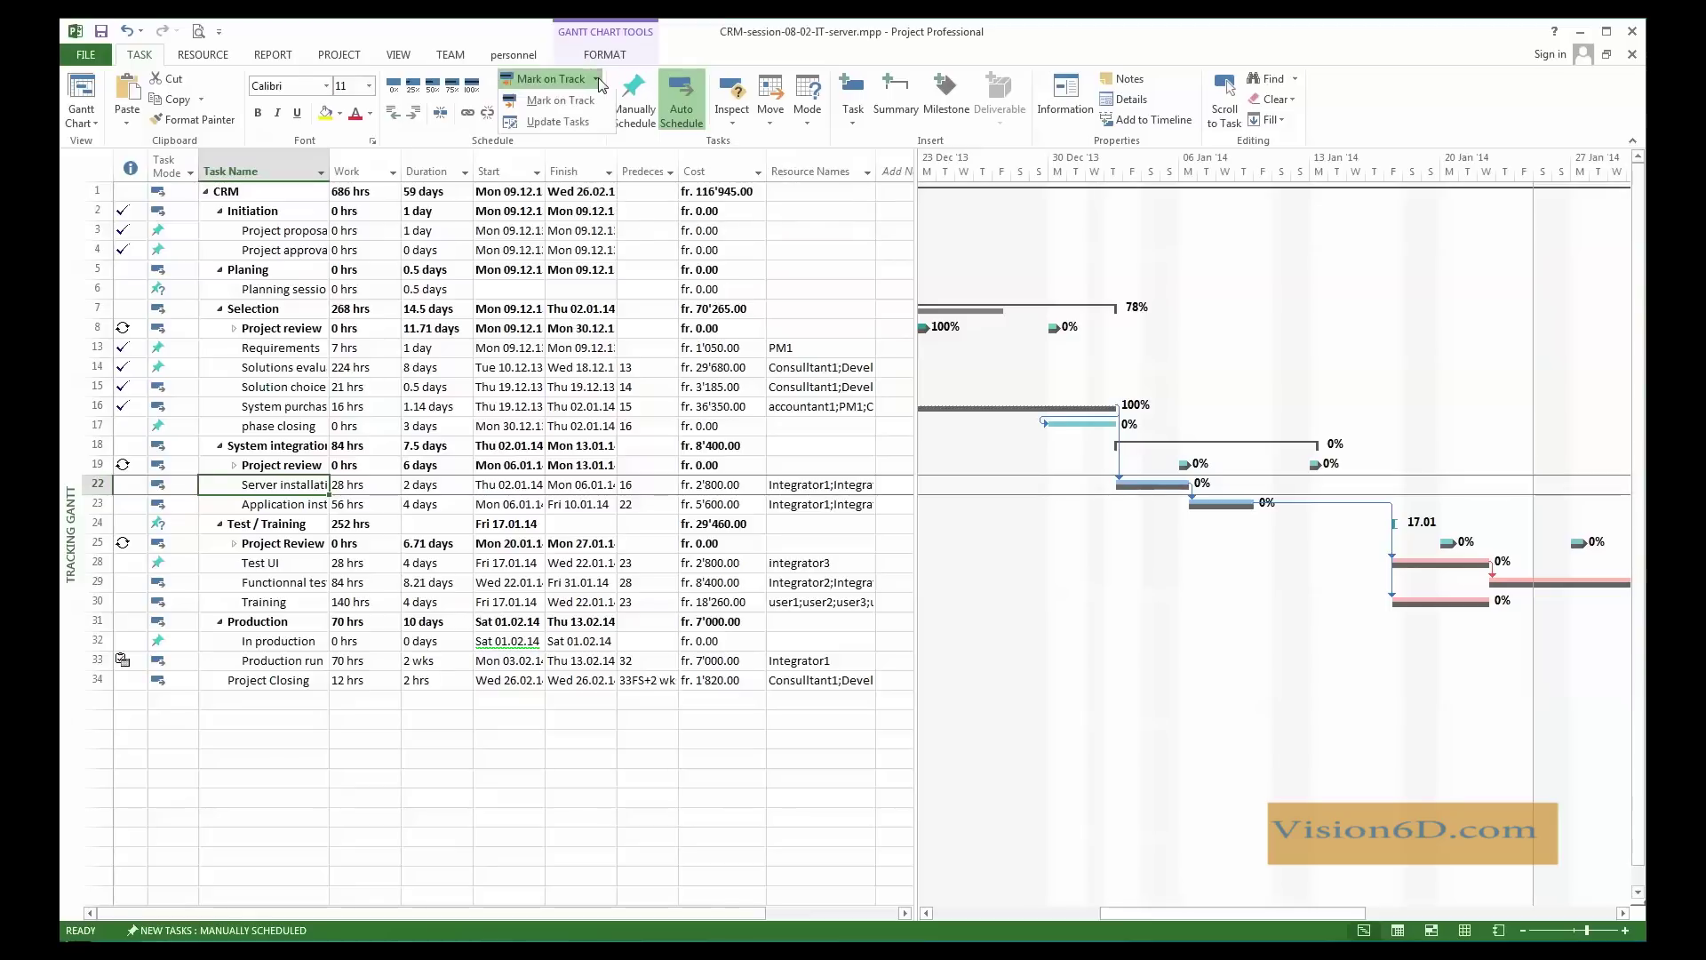
click(569, 124)
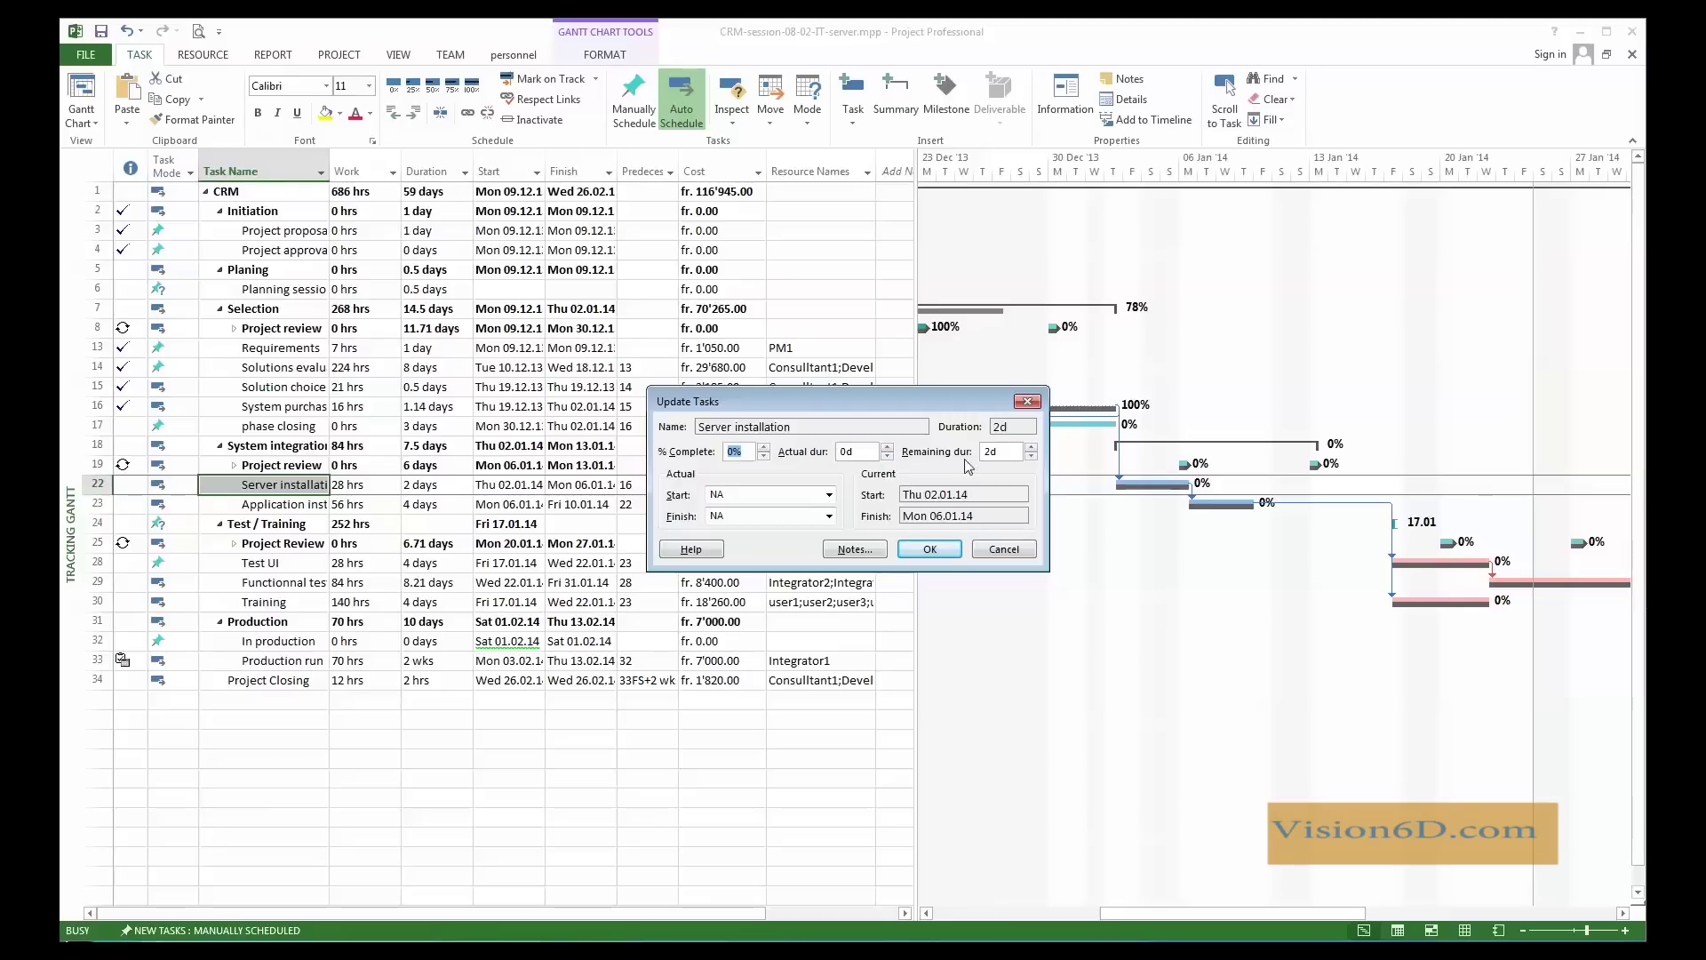
- Enter actual start 30.12.13 and actual finish 10.01.14 for Server installation
click(830, 496)
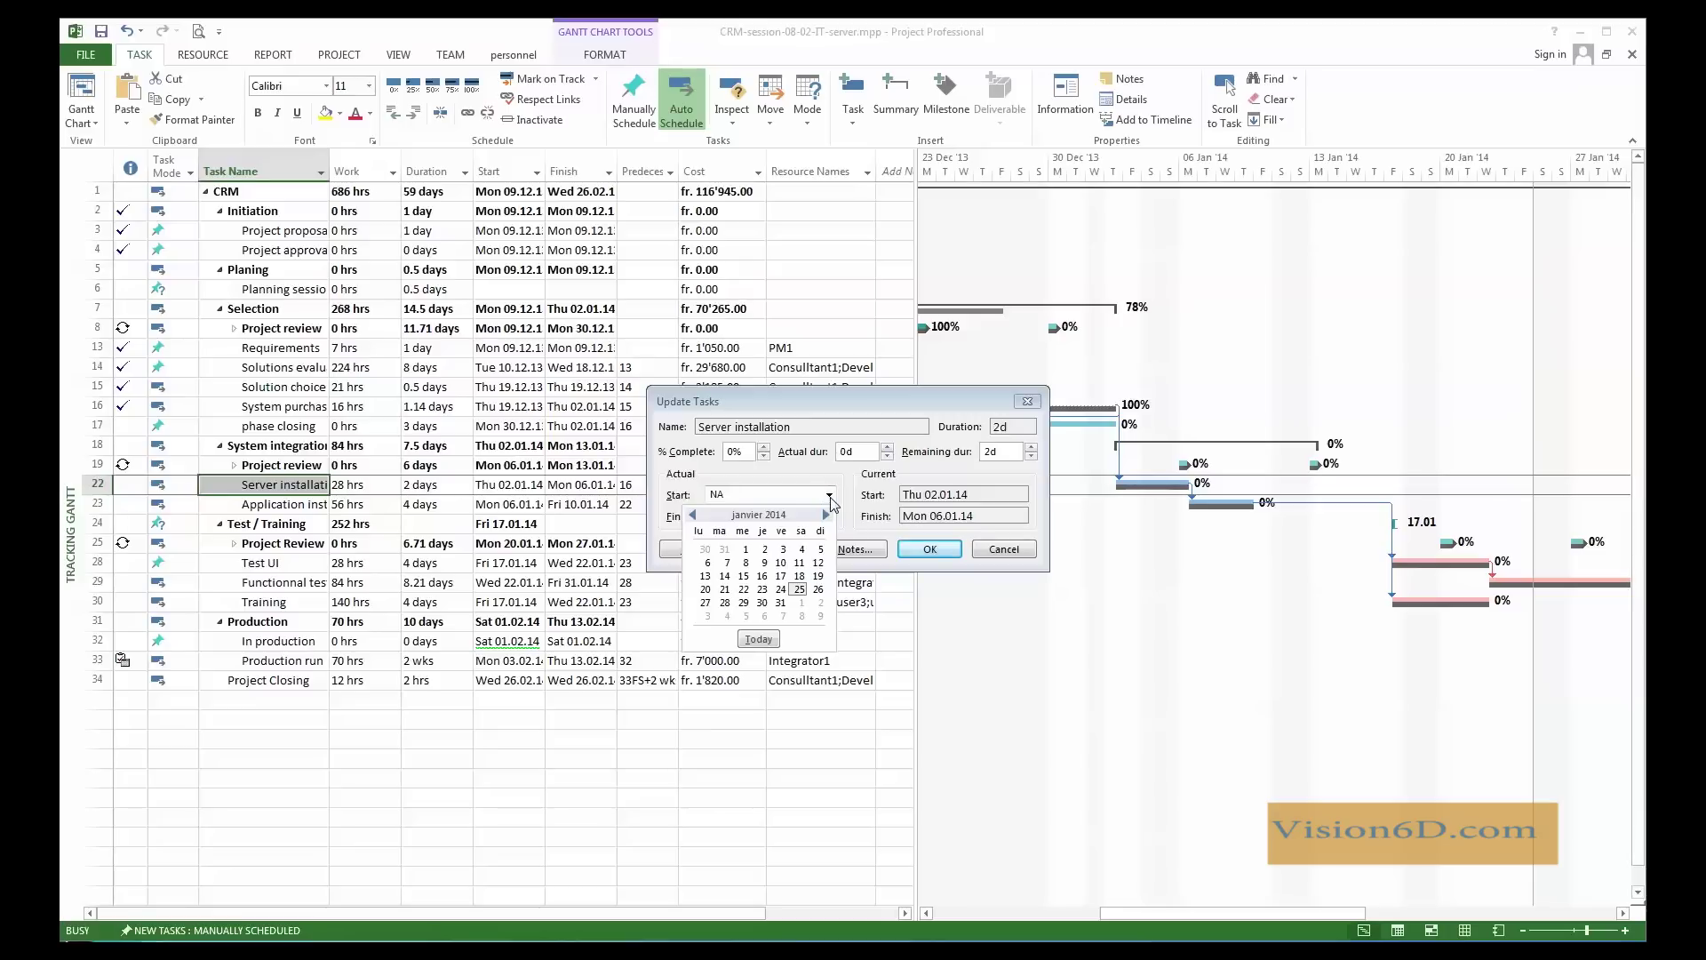
click(693, 514)
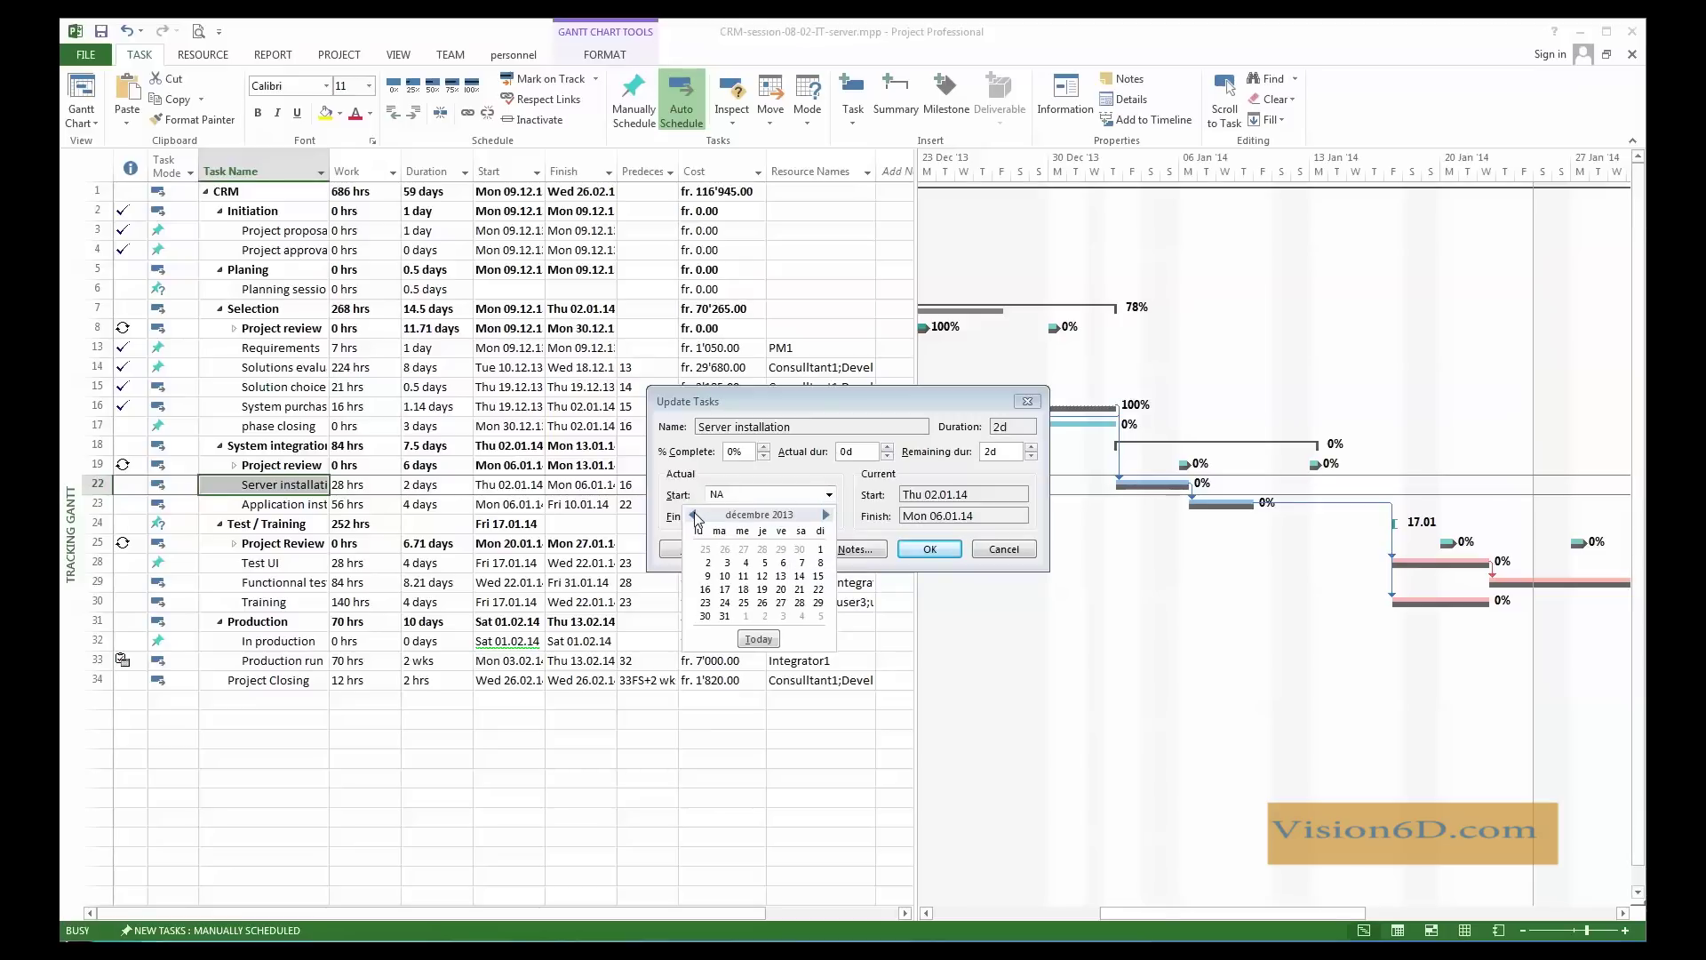
click(706, 617)
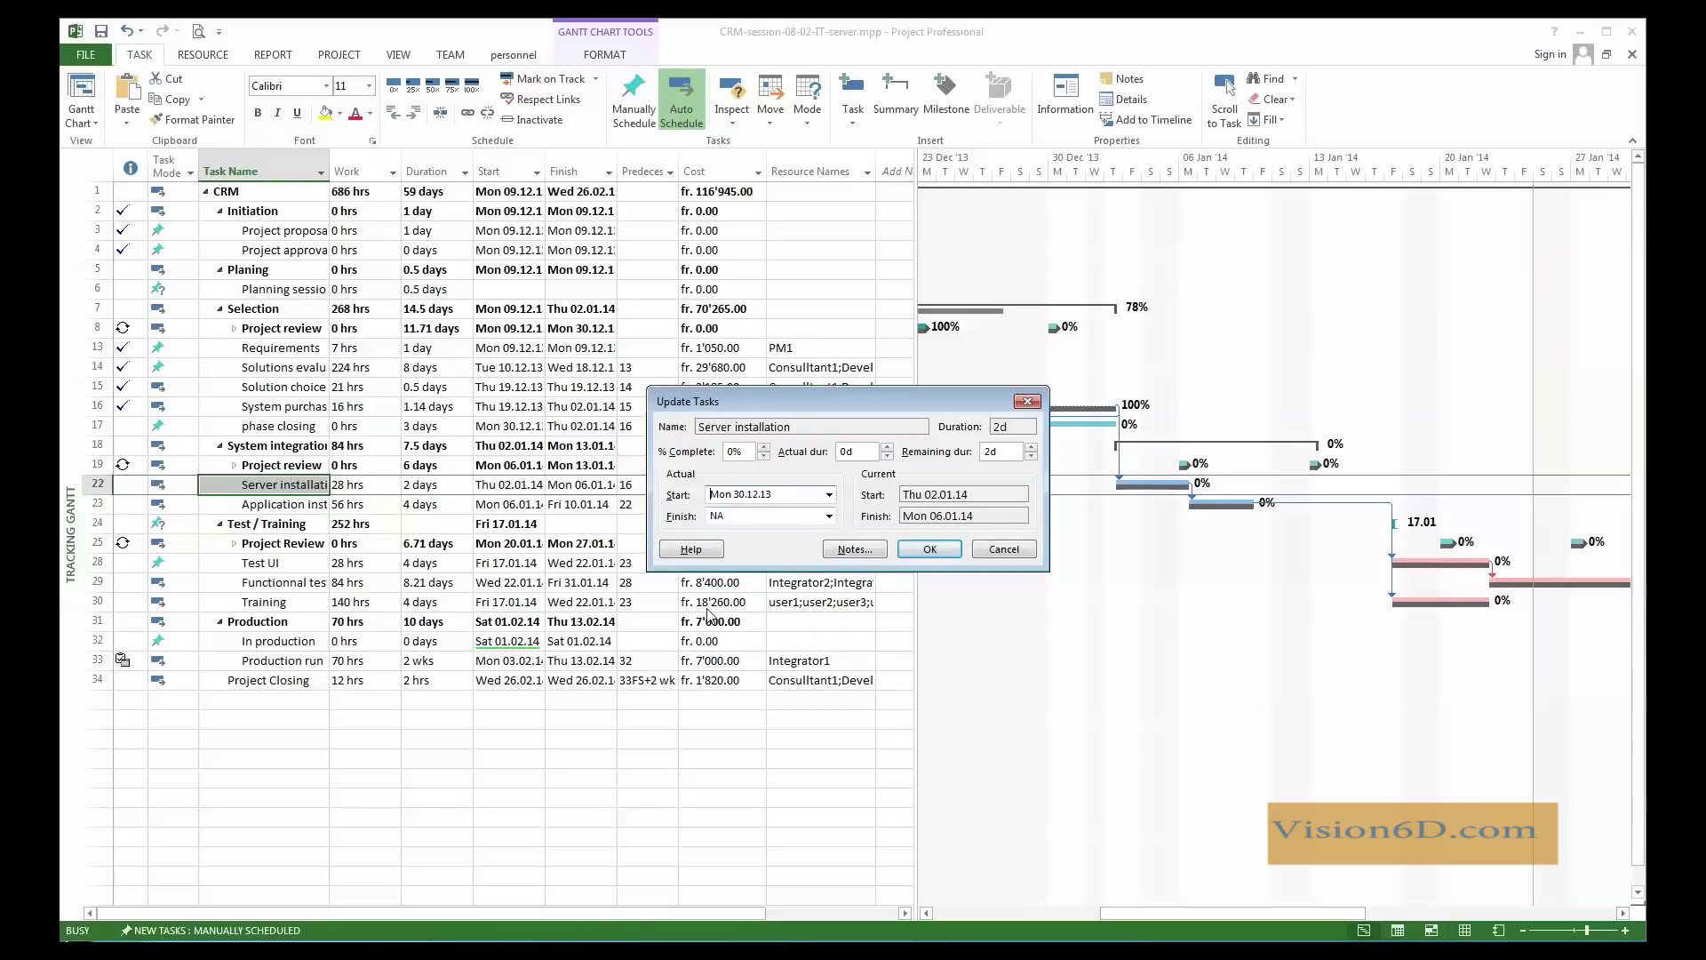
click(829, 517)
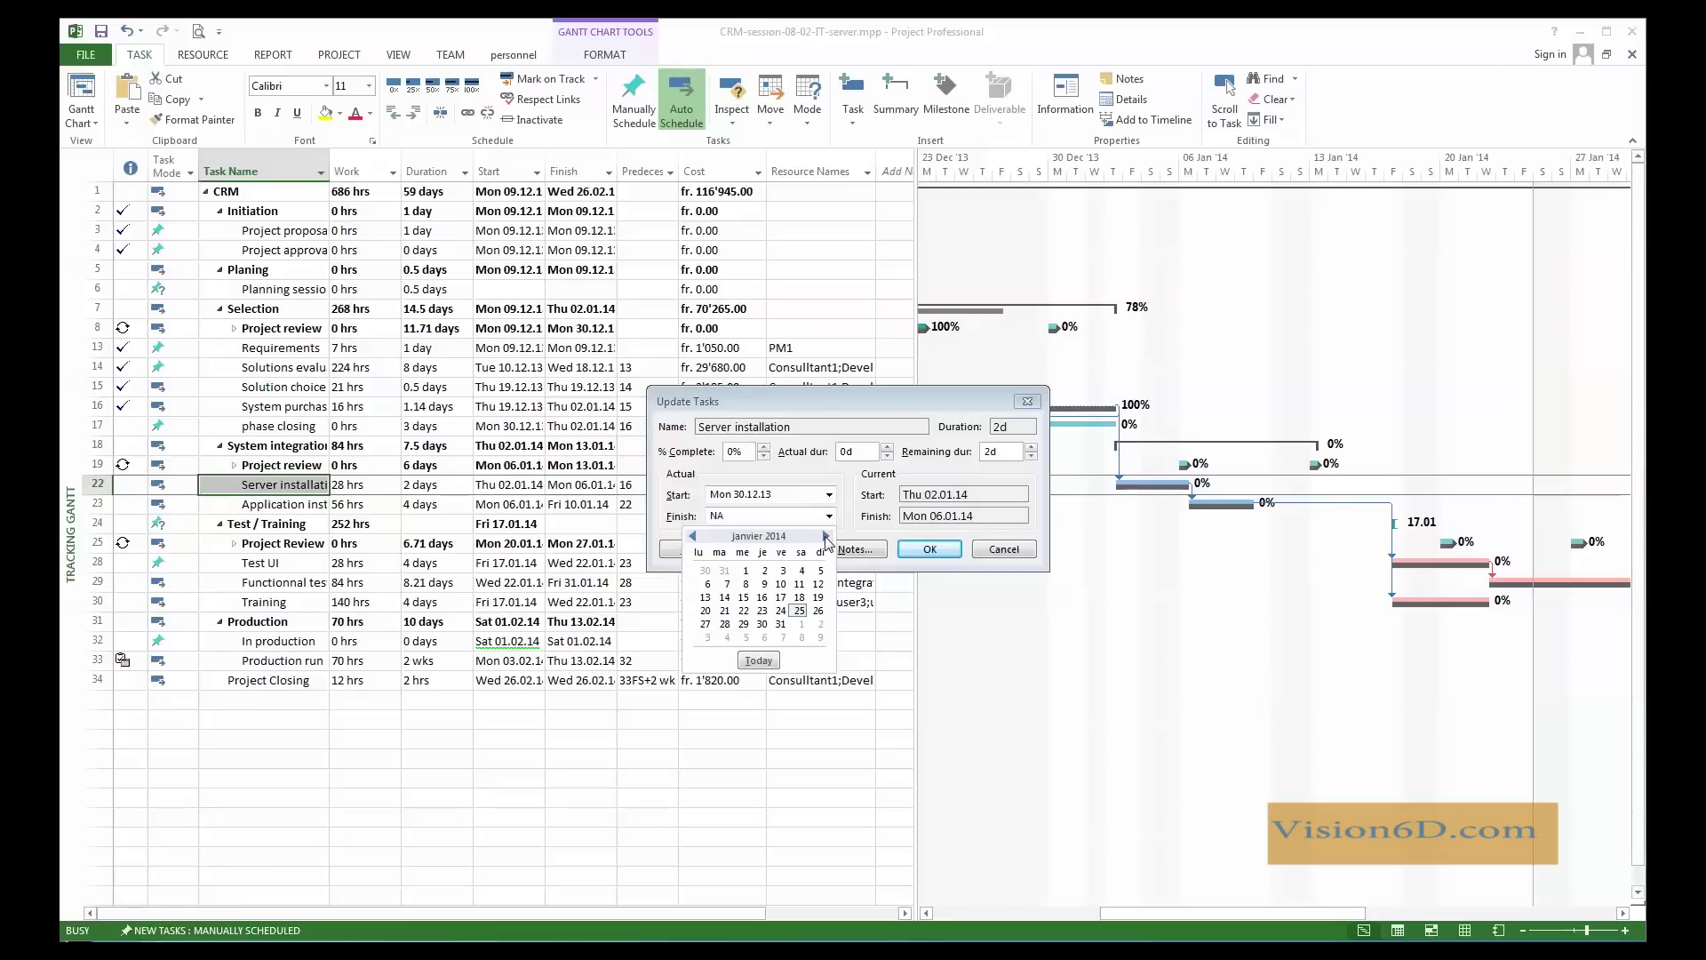
click(826, 536)
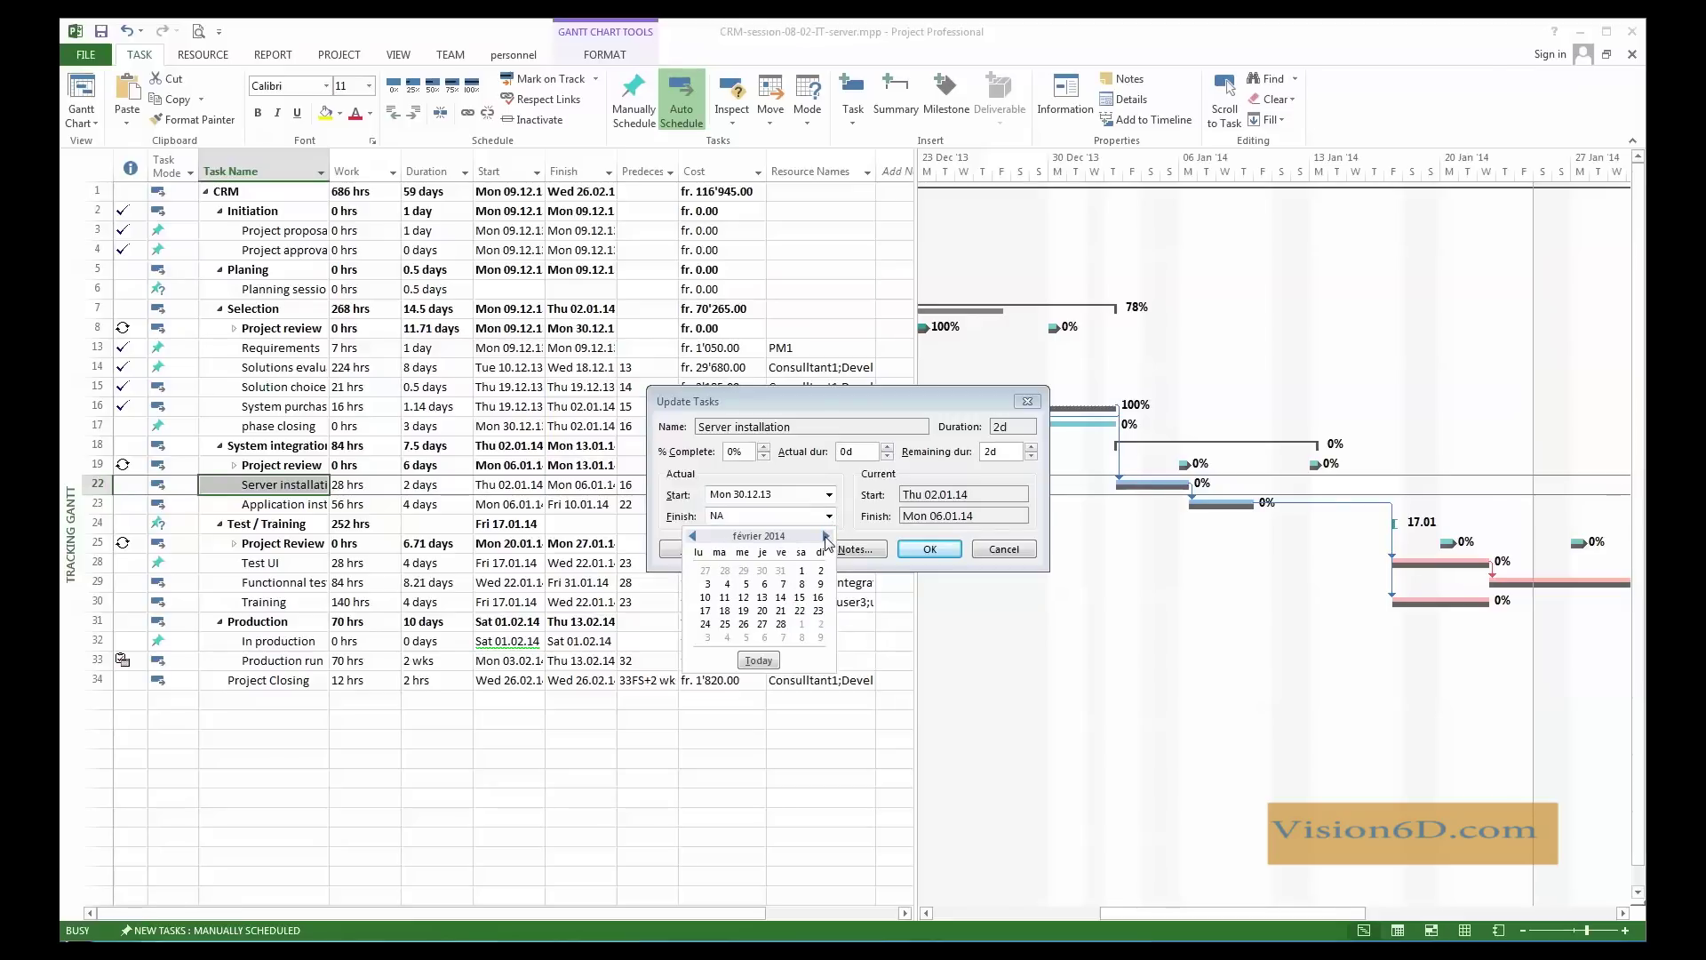
click(693, 537)
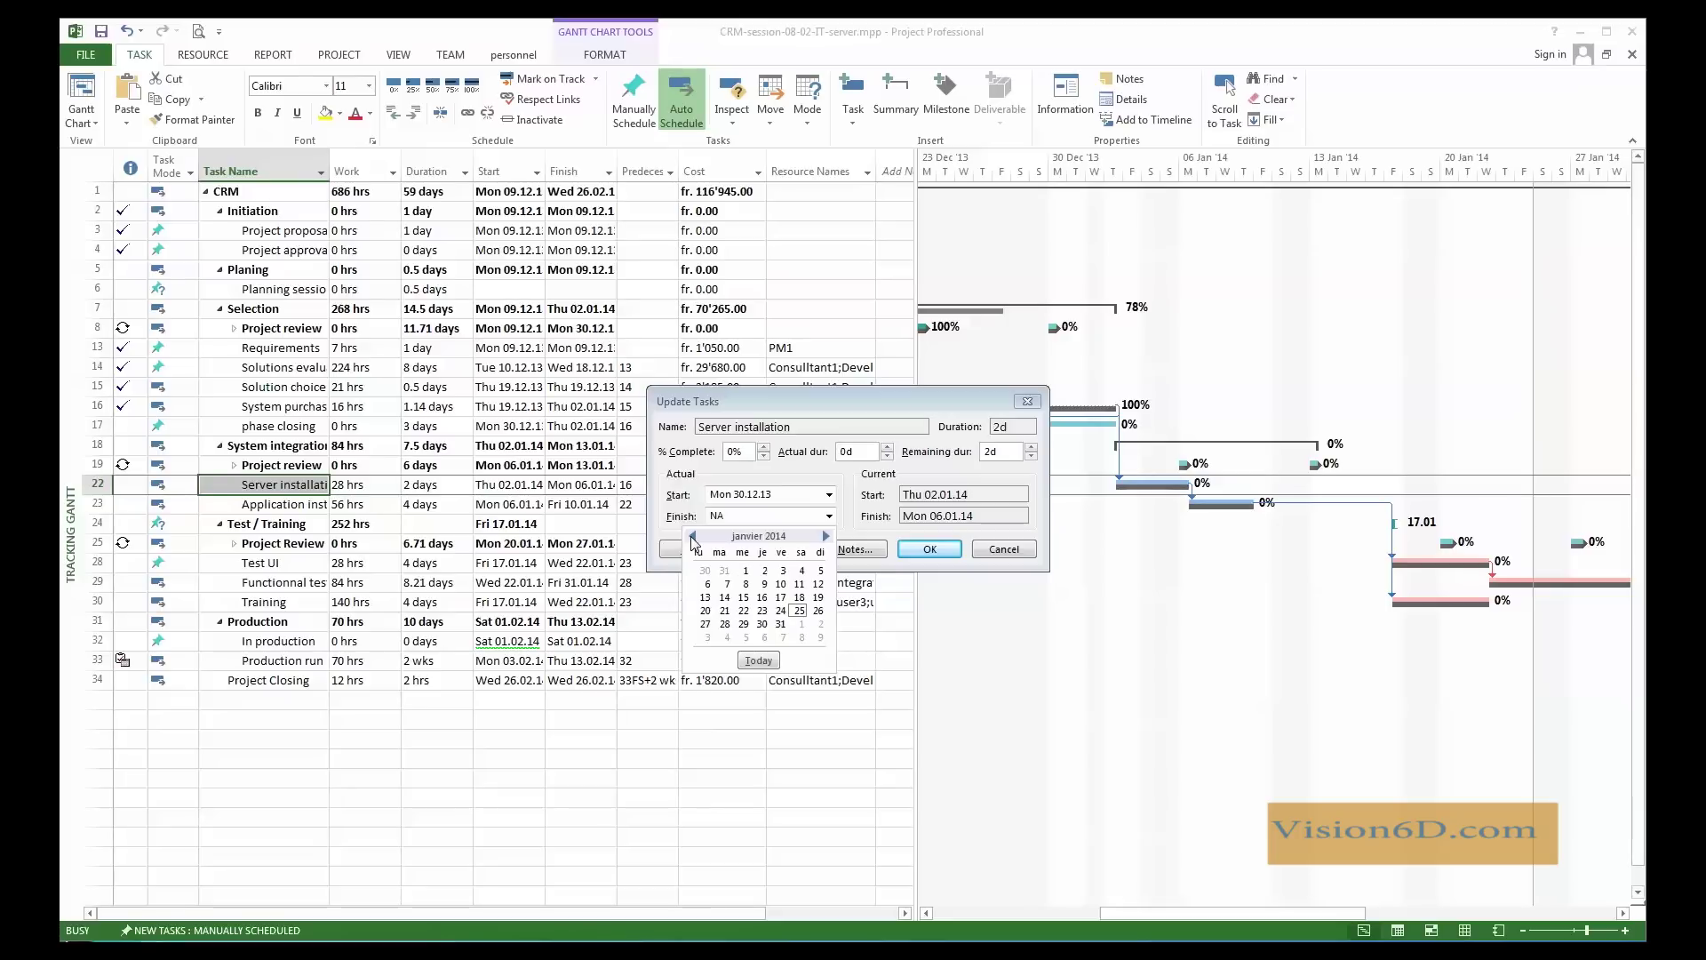
click(780, 584)
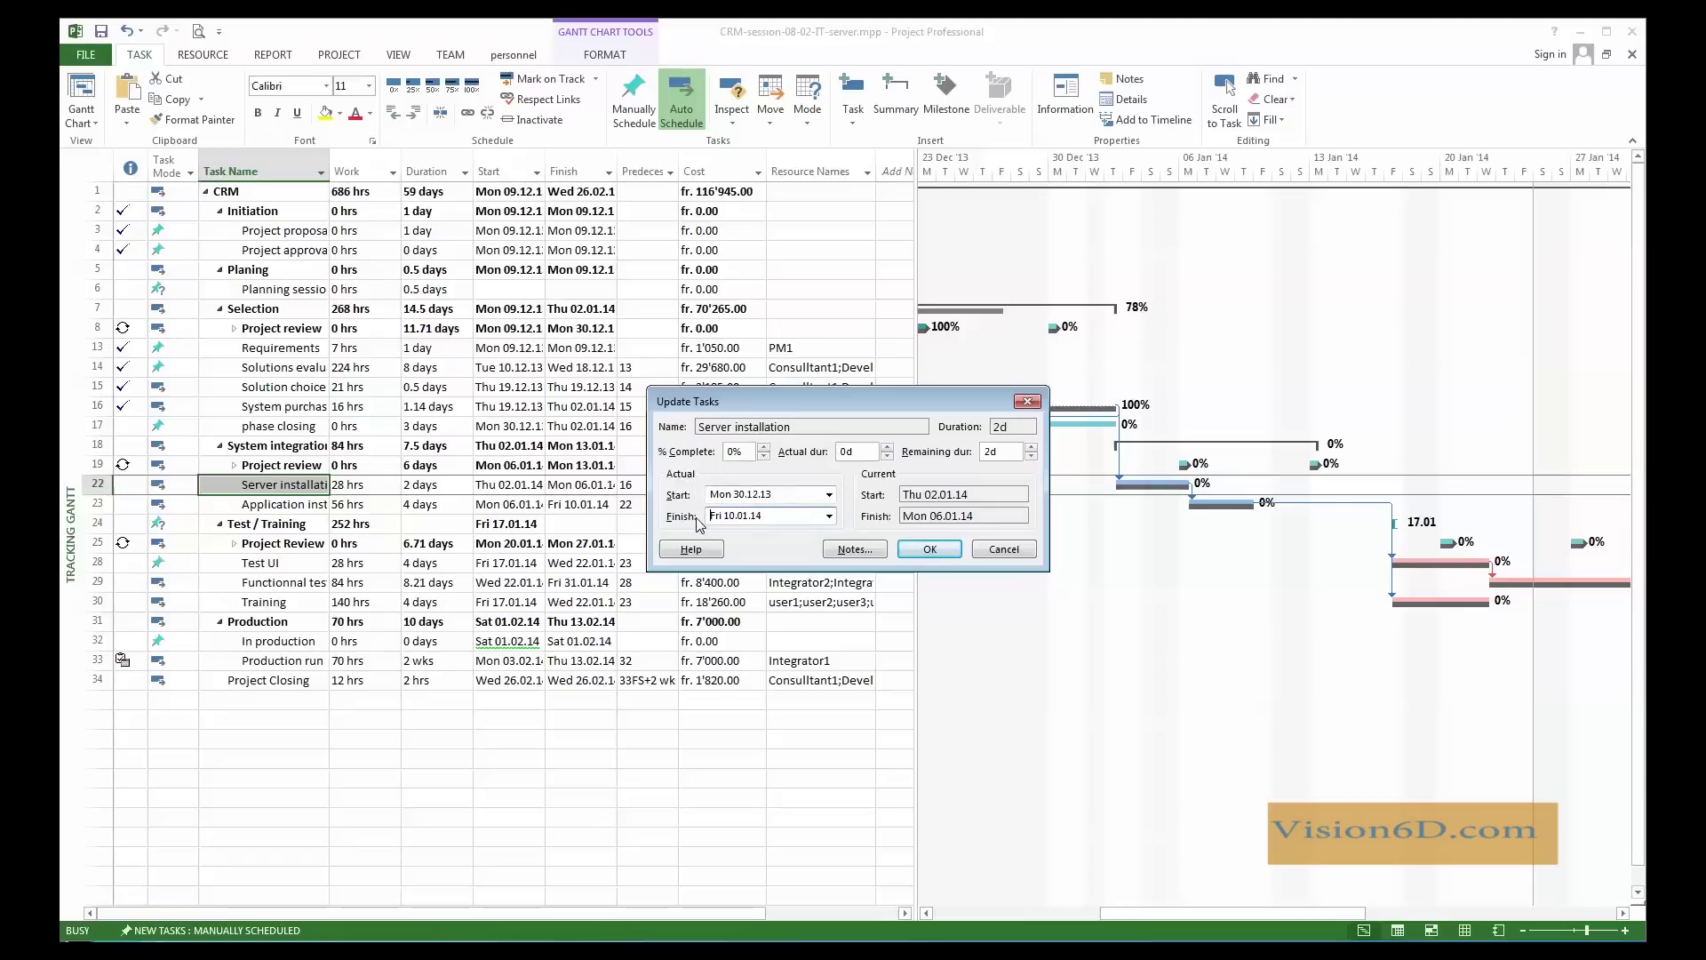
- Confirm the dates and check Application installation moved to 13.01.14–16.01.14
click(918, 551)
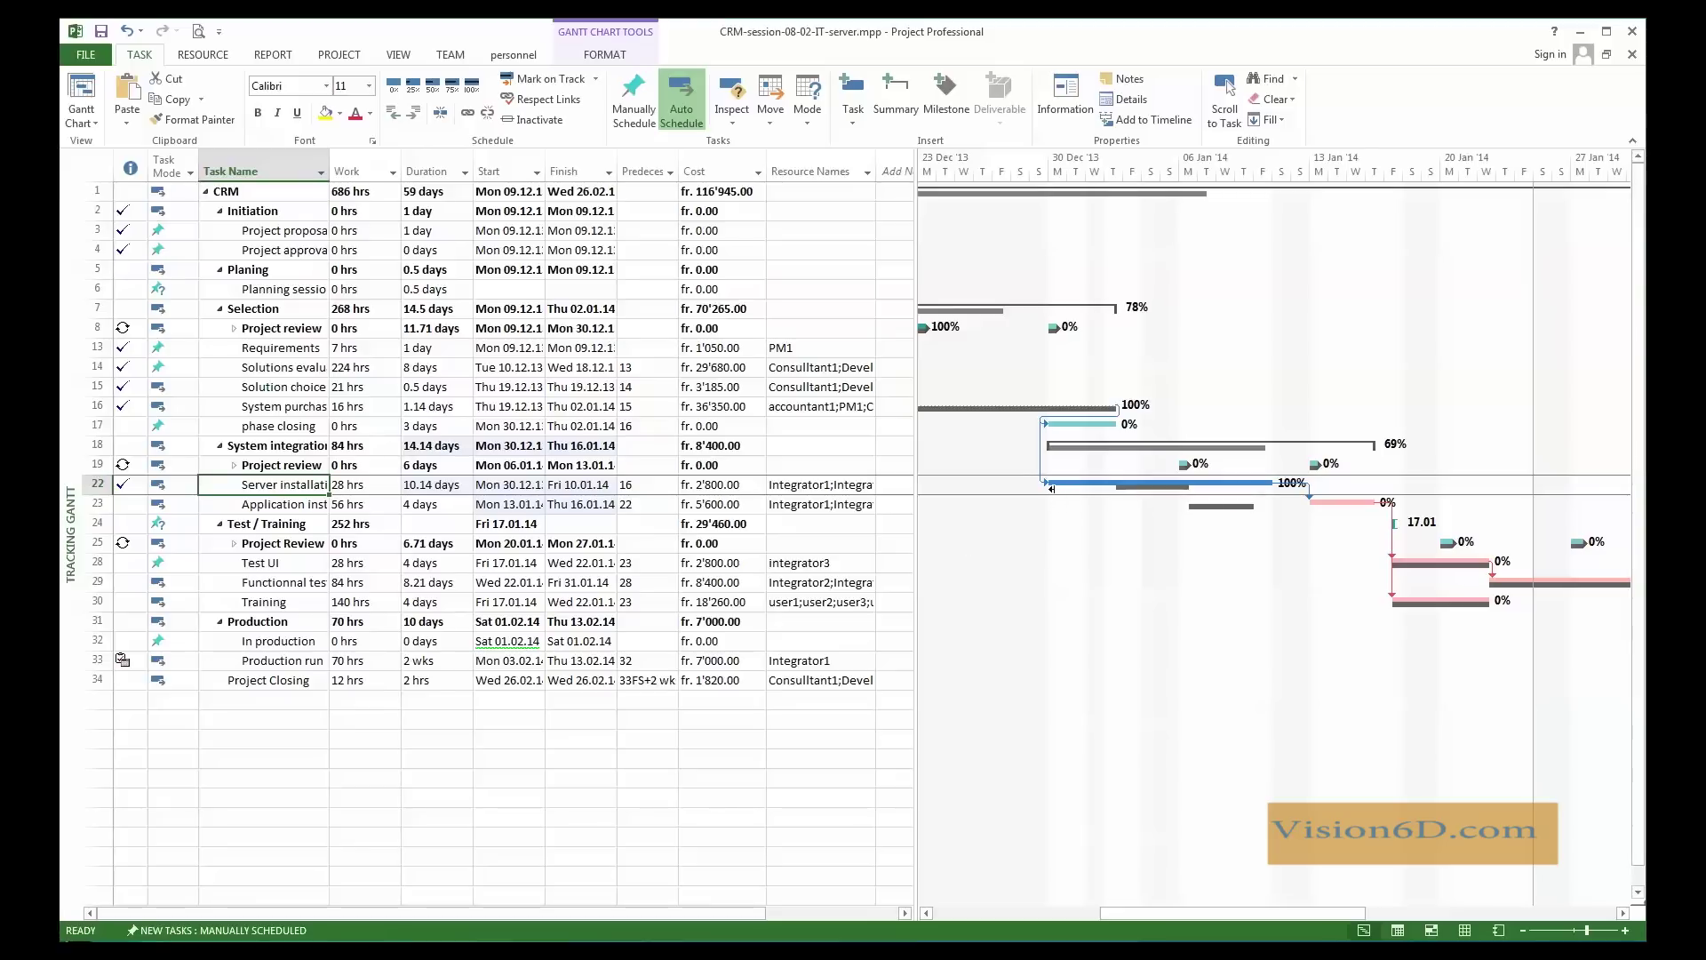
mouse_move(1049, 483)
mouse_move(1276, 484)
mouse_move(1144, 495)
mouse_move(1356, 503)
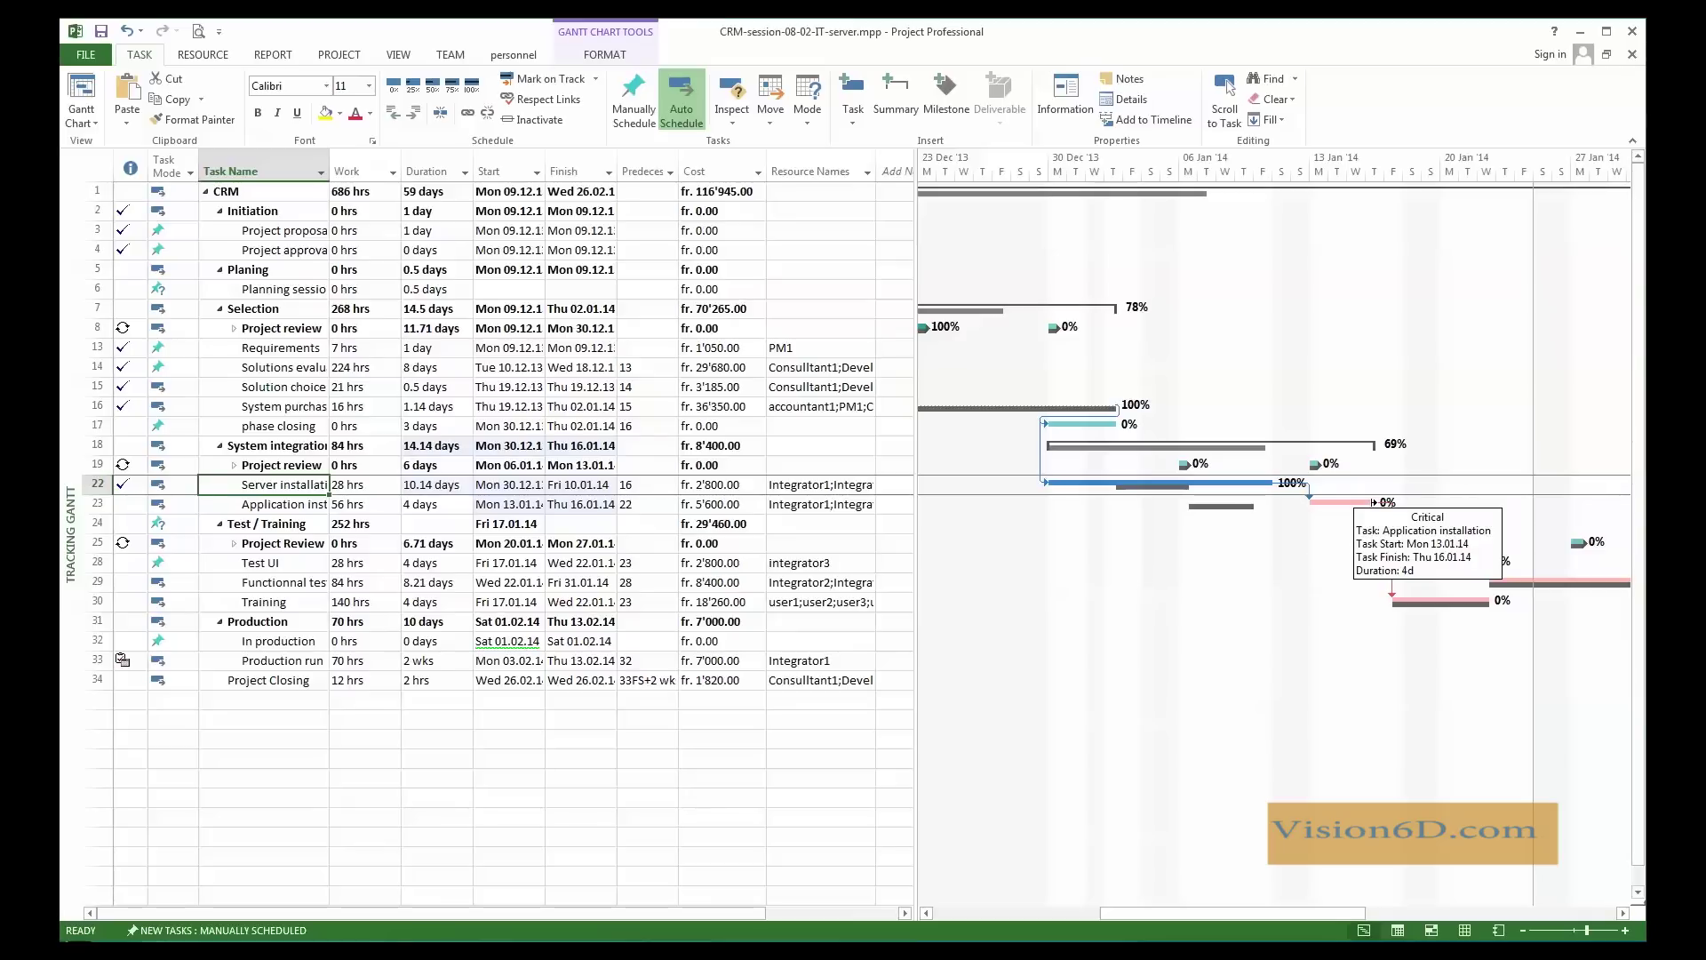